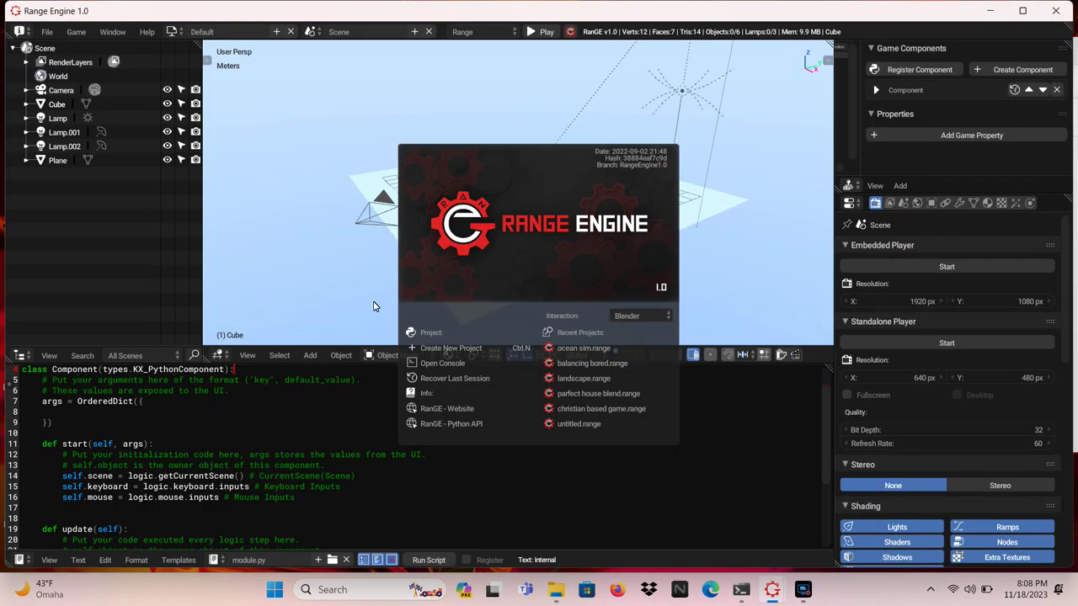
# Dismiss the splash screen, enlarge the 3D viewport by shrinking its neighbouring areas, and change the script editor area to a Timeline.
pyautogui.click(299, 274)
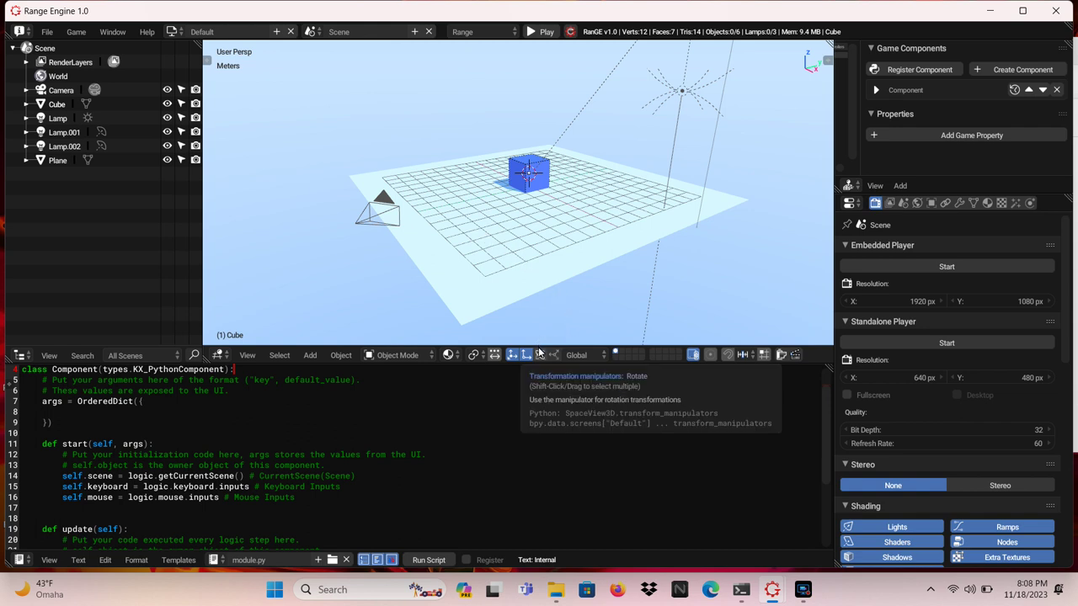
pyautogui.moveTo(539, 346)
pyautogui.mouseDown()
pyautogui.moveTo(543, 375)
pyautogui.moveTo(544, 352)
pyautogui.mouseUp()
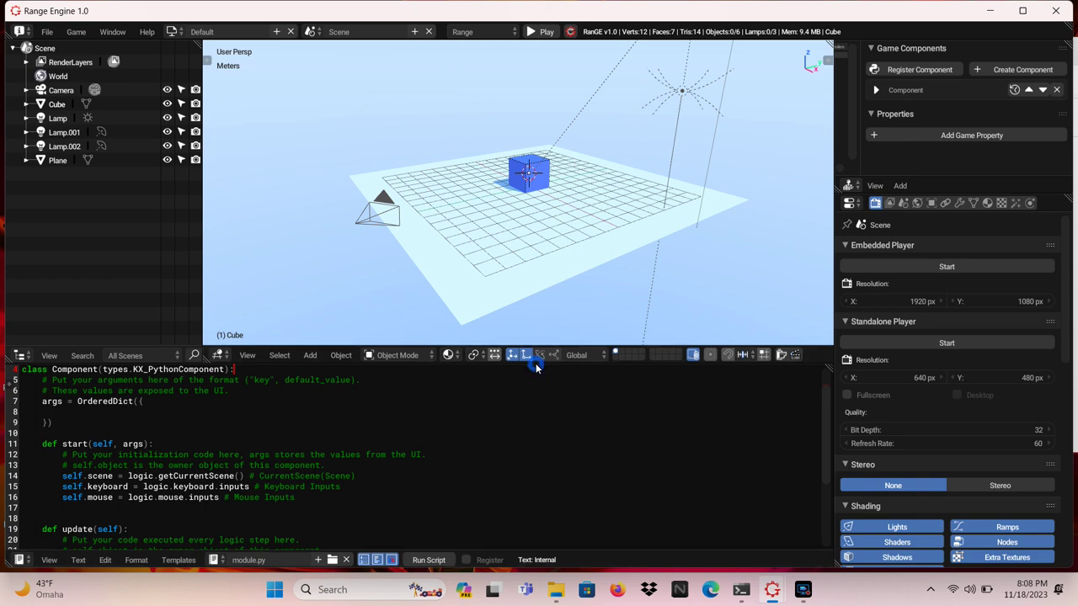
pyautogui.moveTo(535, 363); pyautogui.dragTo(540, 487)
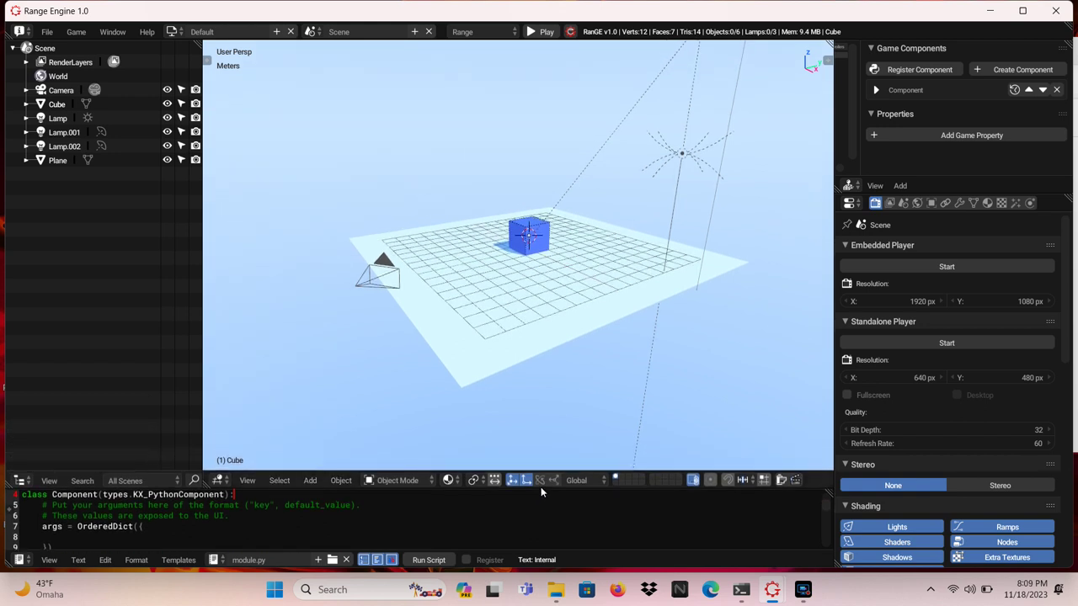
pyautogui.click(202, 207)
pyautogui.moveTo(202, 207); pyautogui.dragTo(155, 185)
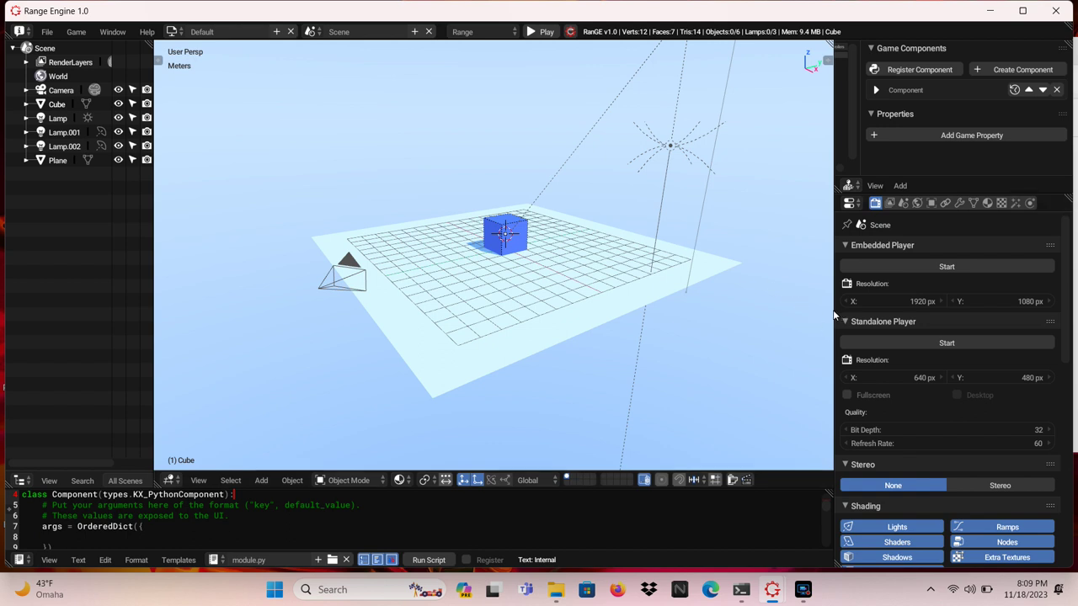
pyautogui.moveTo(834, 309); pyautogui.dragTo(907, 327)
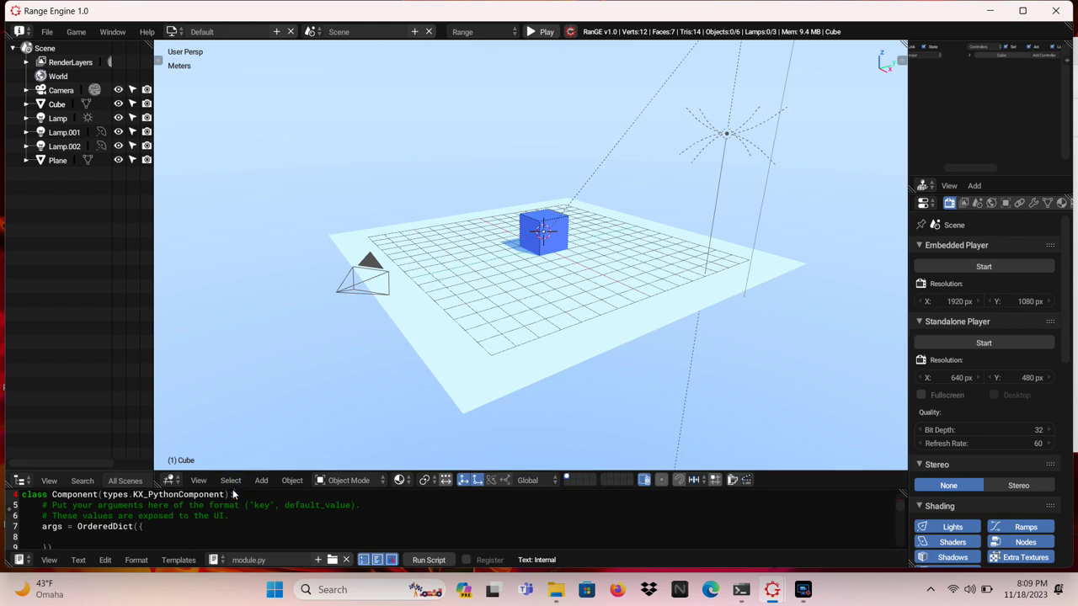
pyautogui.click(18, 560)
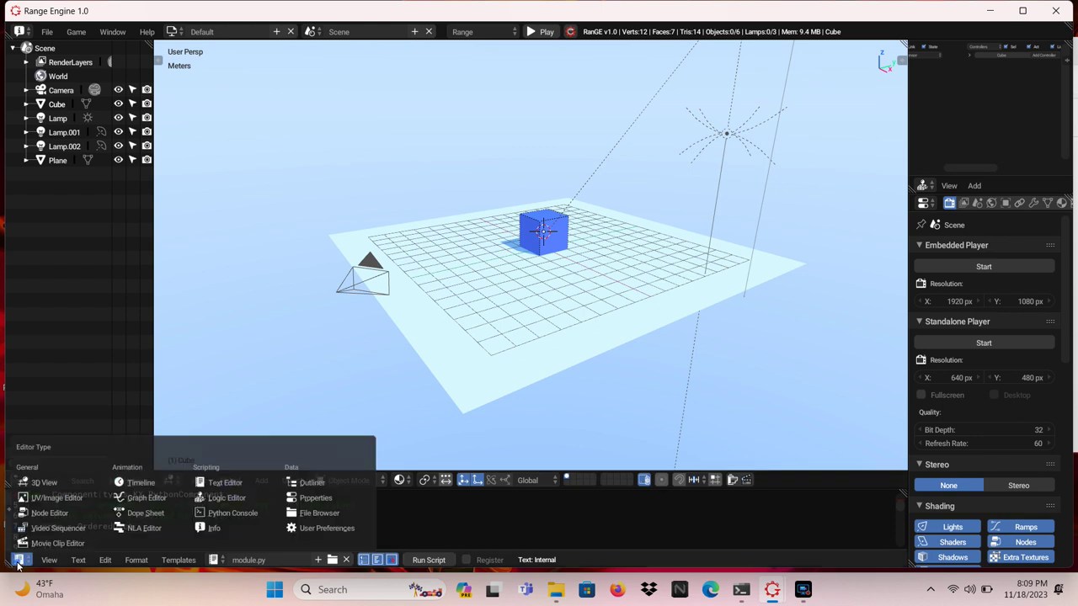
pyautogui.click(158, 486)
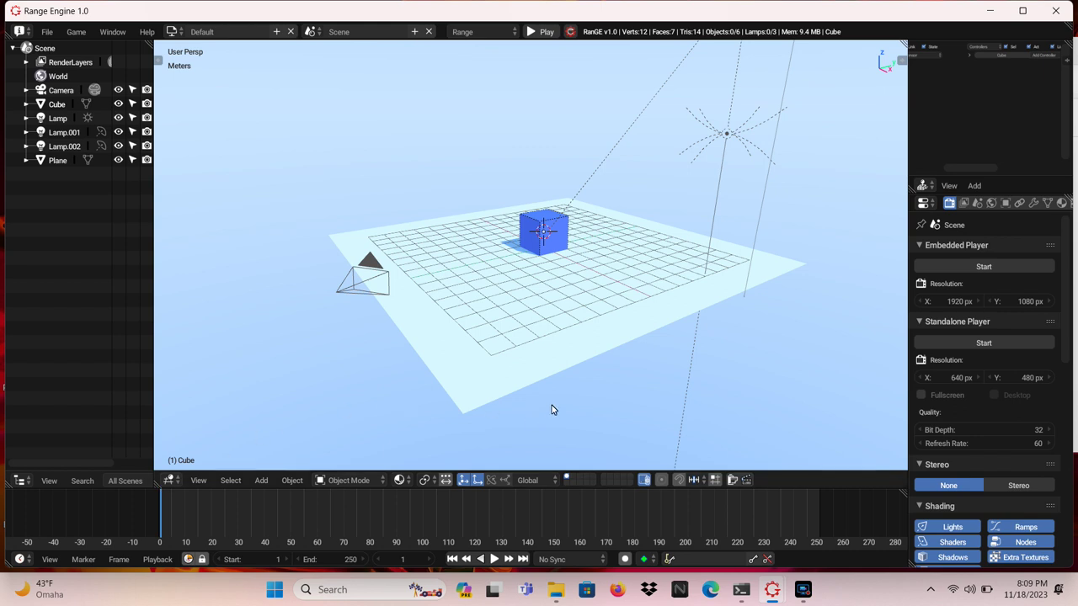
# Scale the ground plane uniformly by a factor of 9.
pyautogui.click(477, 376)
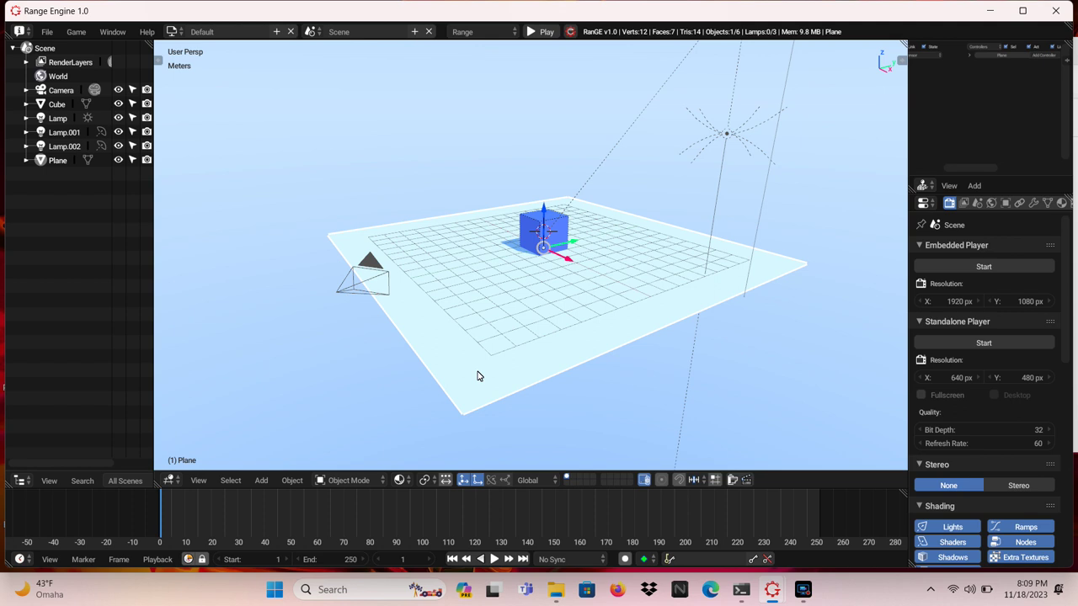
pyautogui.press('s')
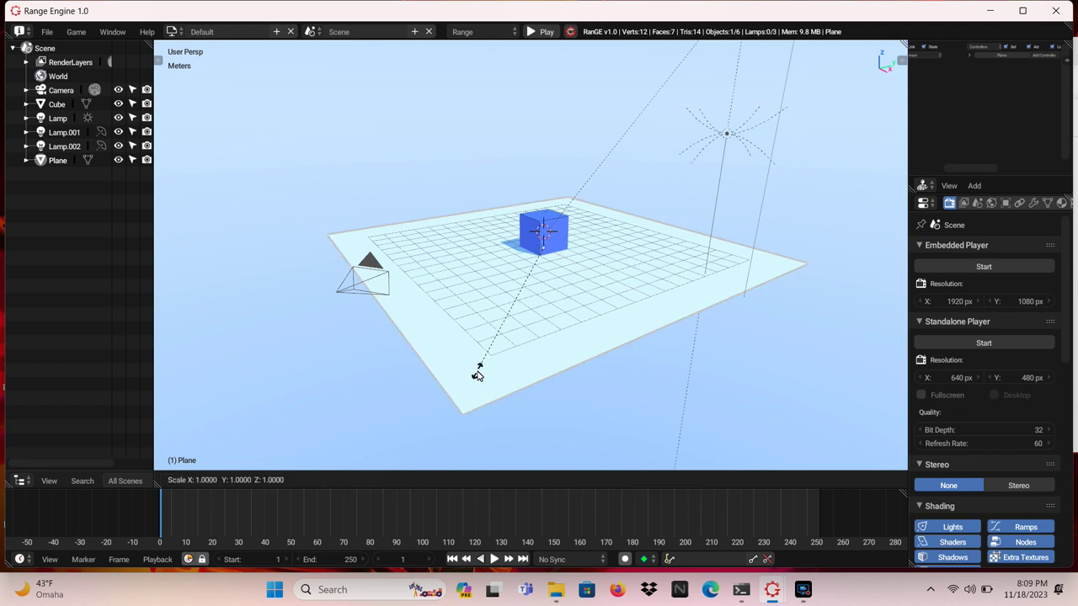
pyautogui.write('9')
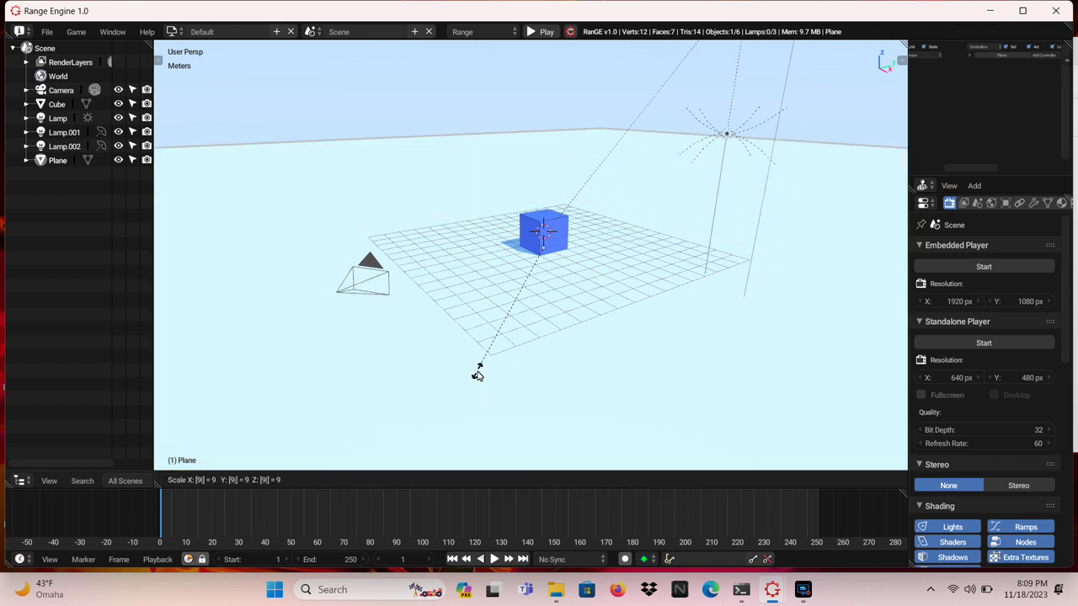
pyautogui.click(477, 374)
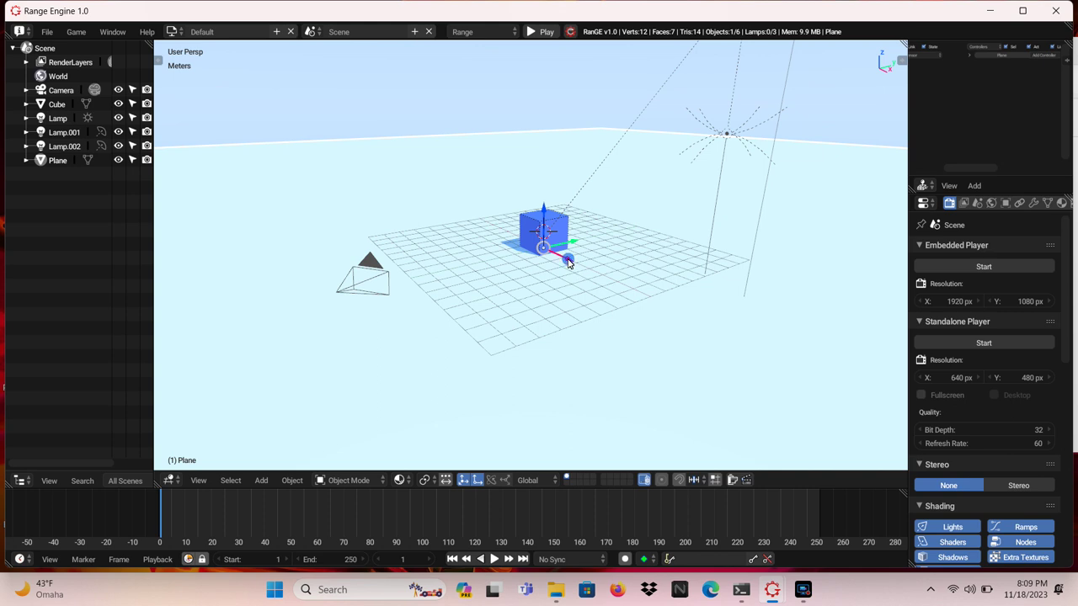
# Move the cube about 50 m along the negative global X axis, leaving the plane at its original position.
pyautogui.moveTo(568, 262); pyautogui.dragTo(423, 174)
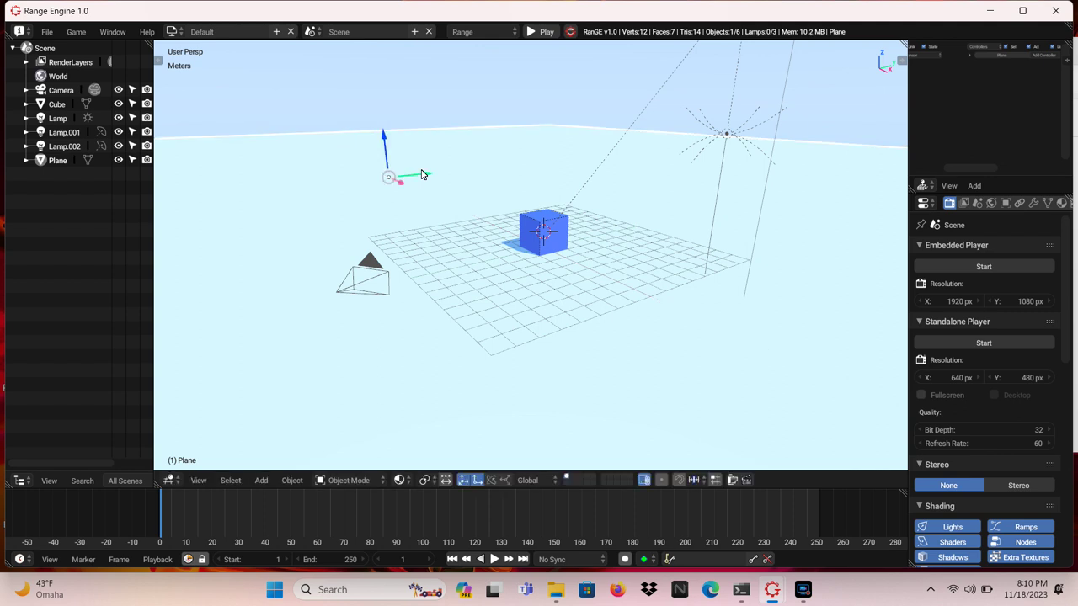
pyautogui.hotkey('ctrl', 'z')
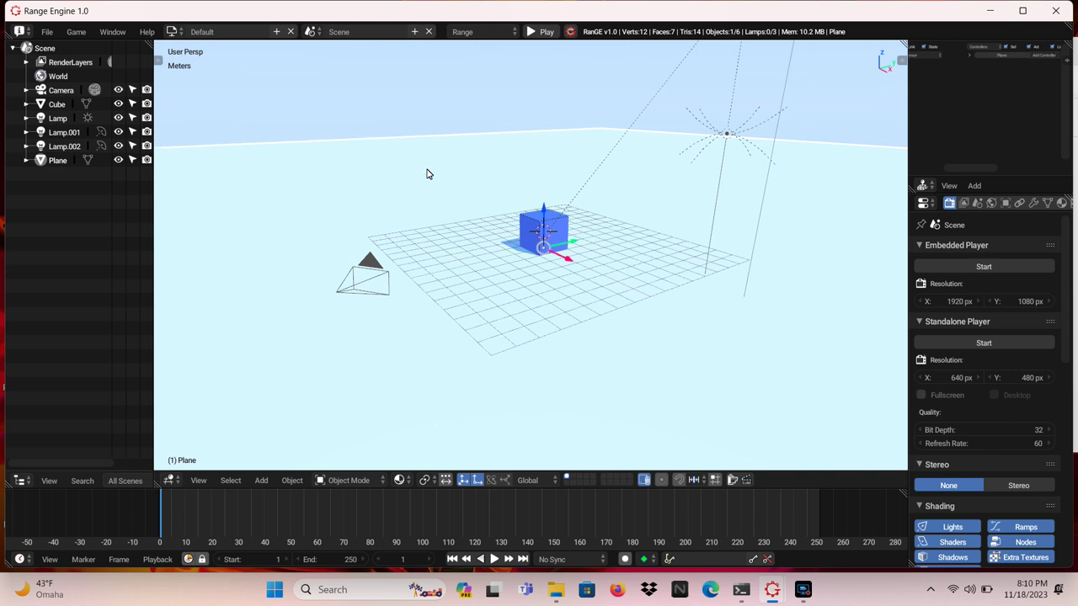
pyautogui.click(527, 231)
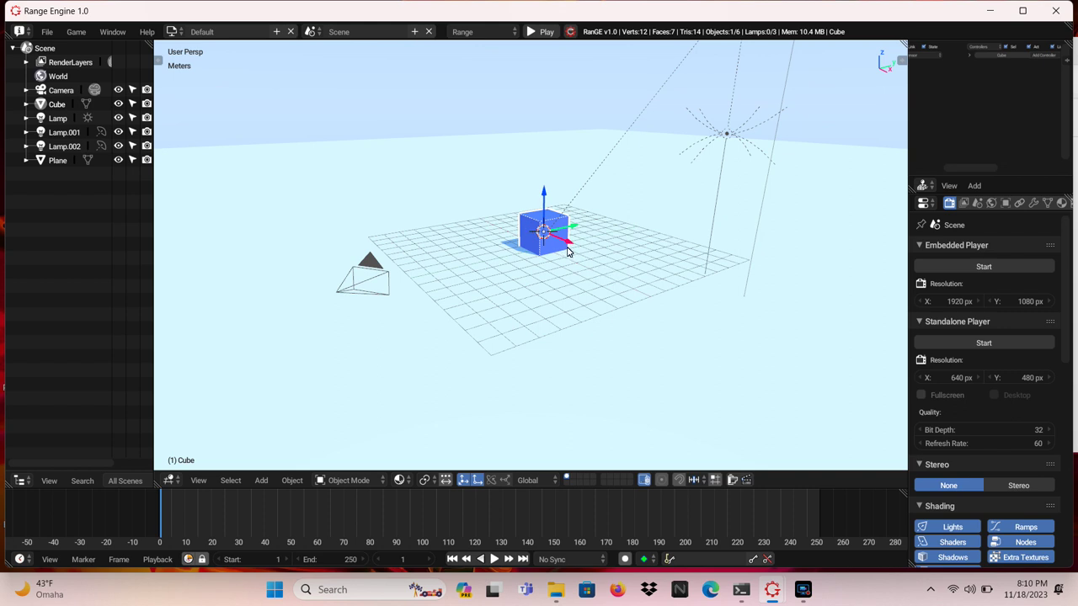
pyautogui.moveTo(571, 246); pyautogui.dragTo(371, 187)
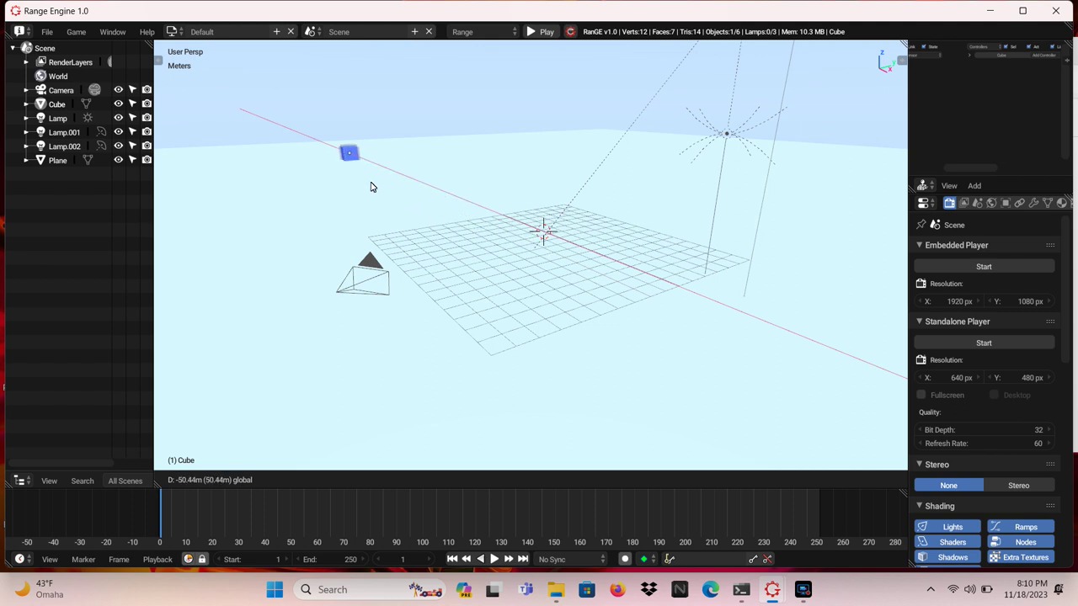
pyautogui.moveTo(371, 187); pyautogui.dragTo(371, 189)
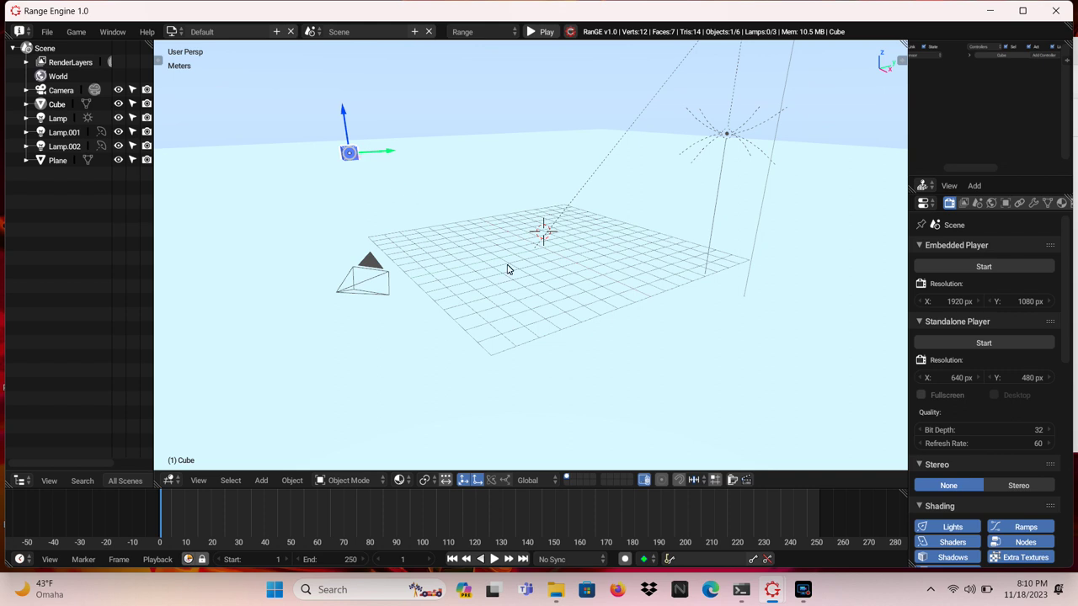
# Enable automatic keyframing limited to the LocRotScale keying set and insert a keyframe for the cube at frame 1.
pyautogui.click(624, 560)
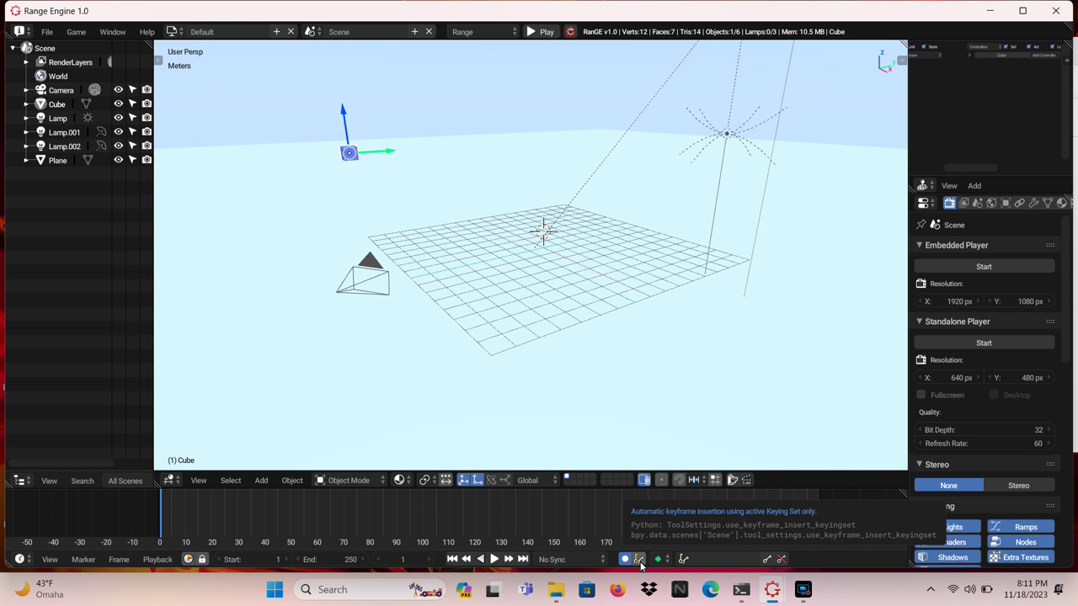
pyautogui.click(684, 559)
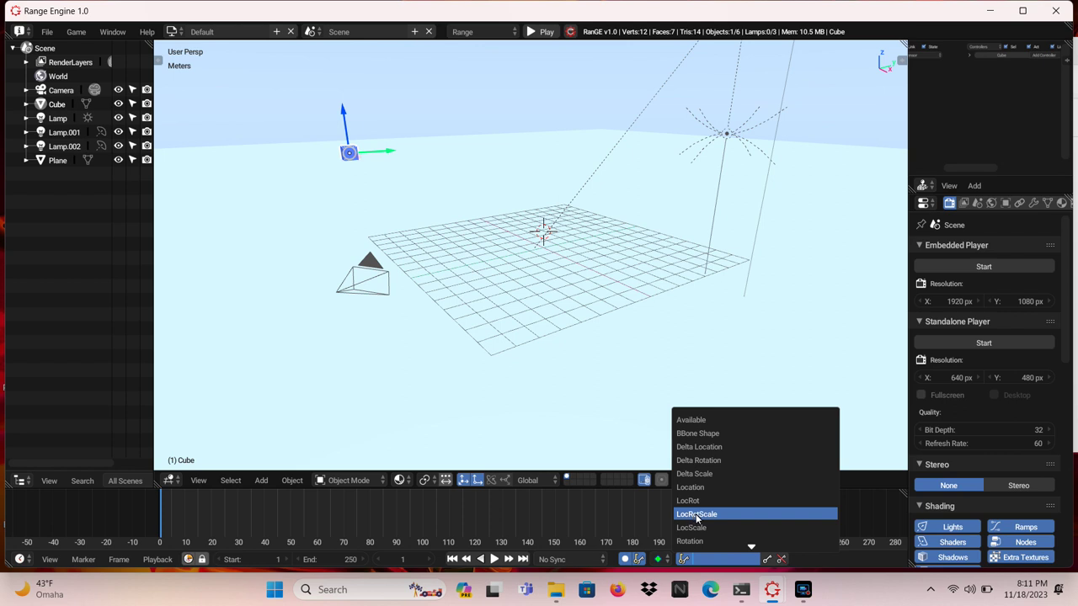
pyautogui.click(696, 514)
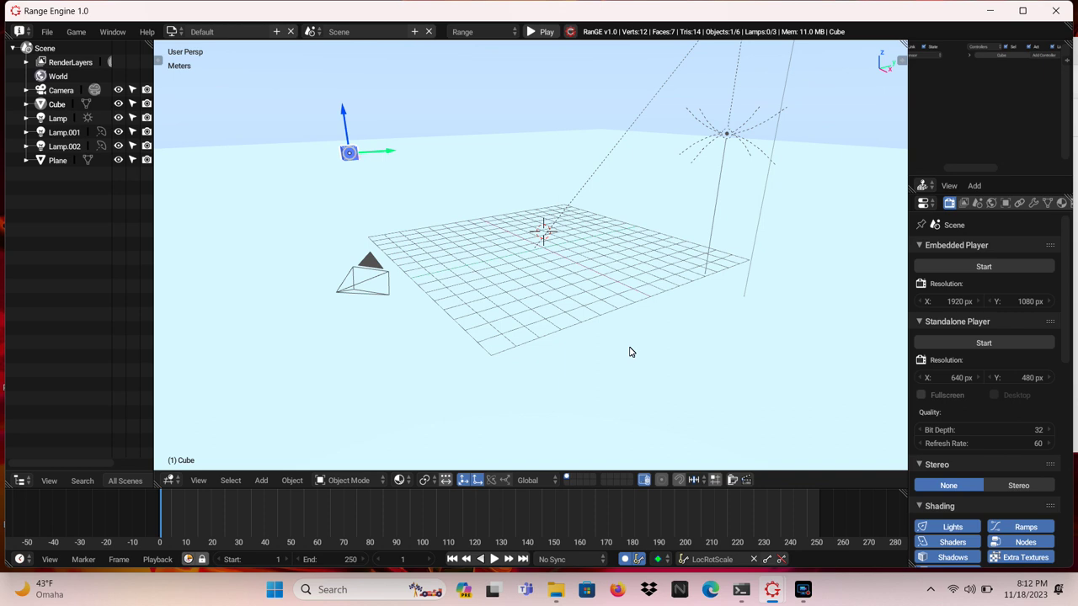
pyautogui.press('i')
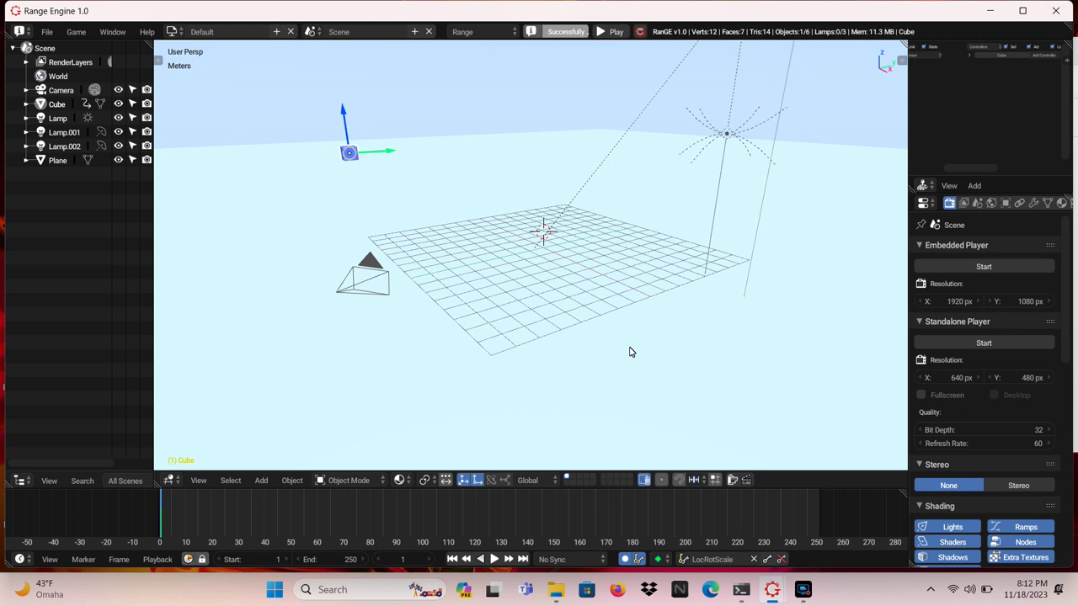
# At frame 248, move the cube along the positive global X axis to beyond the opposite edge of the grid.
pyautogui.press('Right')
pyautogui.press('Right')
pyautogui.press('Right')
pyautogui.press('Right')
pyautogui.press('Right')
pyautogui.press('Right')
pyautogui.press('Right')
pyautogui.press('Right')
pyautogui.press('Right')
pyautogui.press('Right')
pyautogui.press('Right')
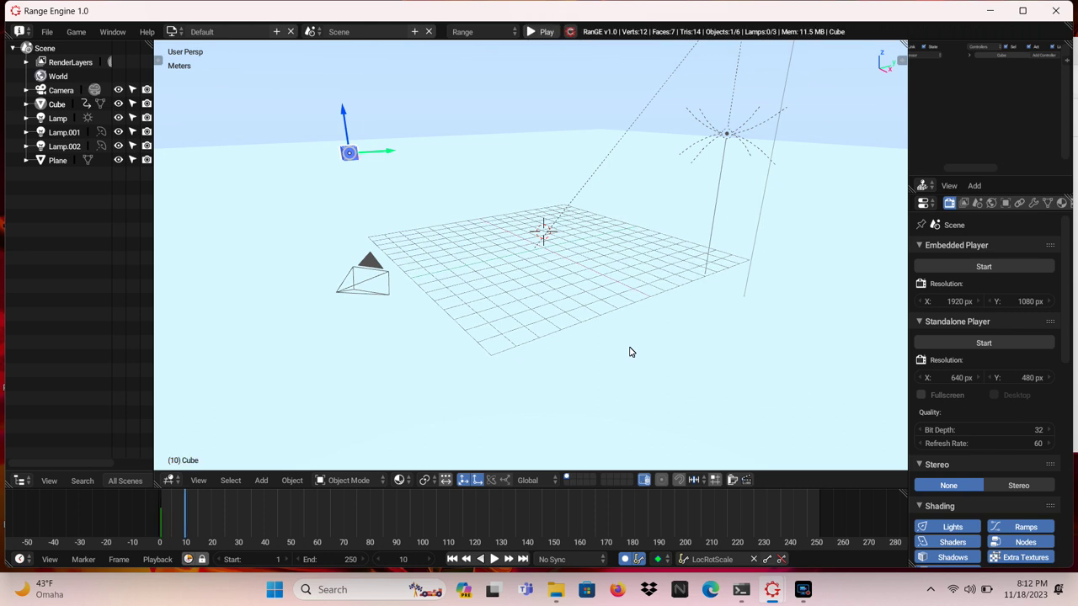
pyautogui.press('Right')
pyautogui.press('Right')
pyautogui.press('Right')
pyautogui.press('Right')
pyautogui.press('Right')
pyautogui.press('Right')
pyautogui.press('Right')
pyautogui.press('Right')
pyautogui.press('Right')
pyautogui.press('Right')
pyautogui.press('Right')
pyautogui.press('Right')
pyautogui.press('g')
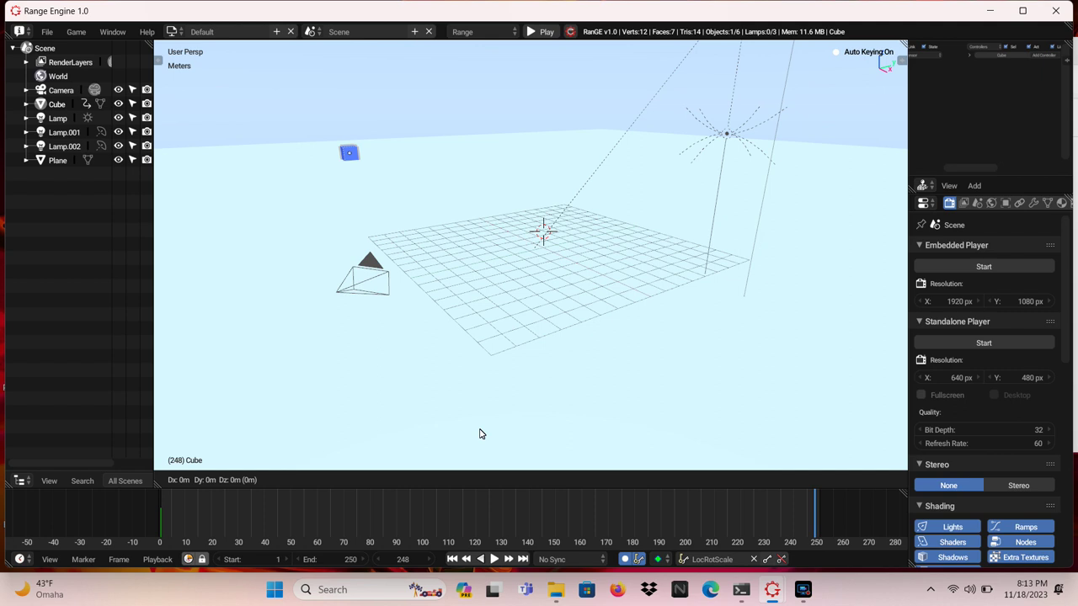
pyautogui.press('x')
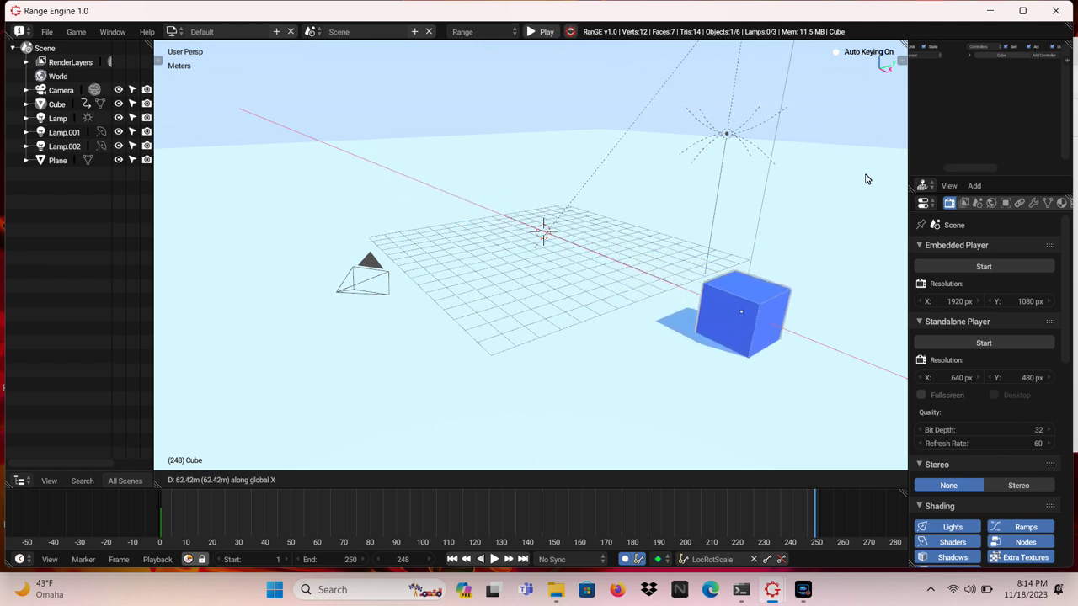
pyautogui.click(187, 227)
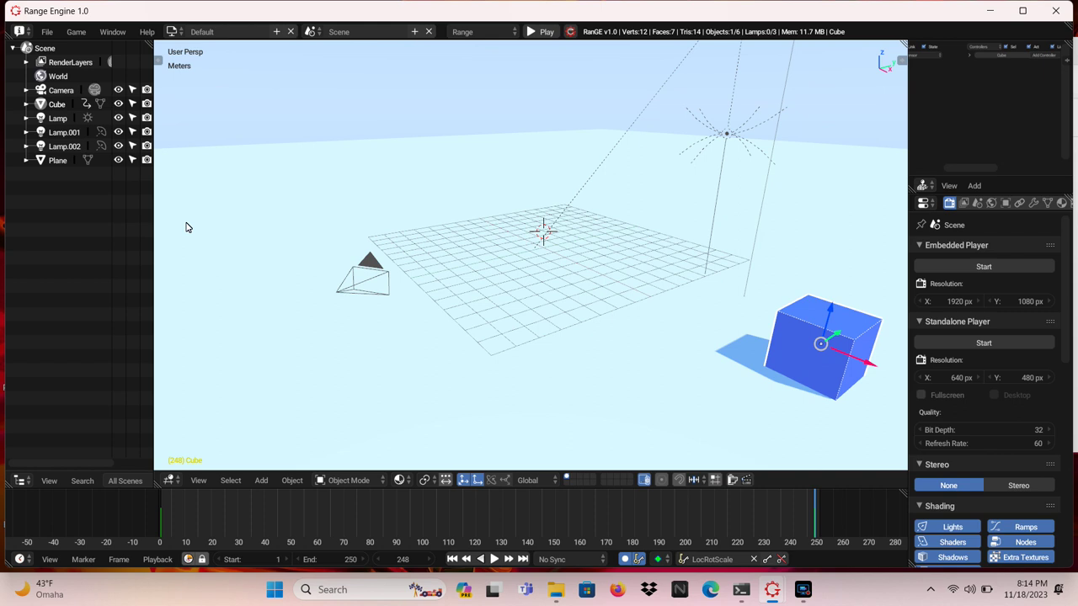
# Return to the start of the timeline and step forward to frame 245 to review the cube's motion.
pyautogui.hotkey('shift', 'ctrl', 'space')
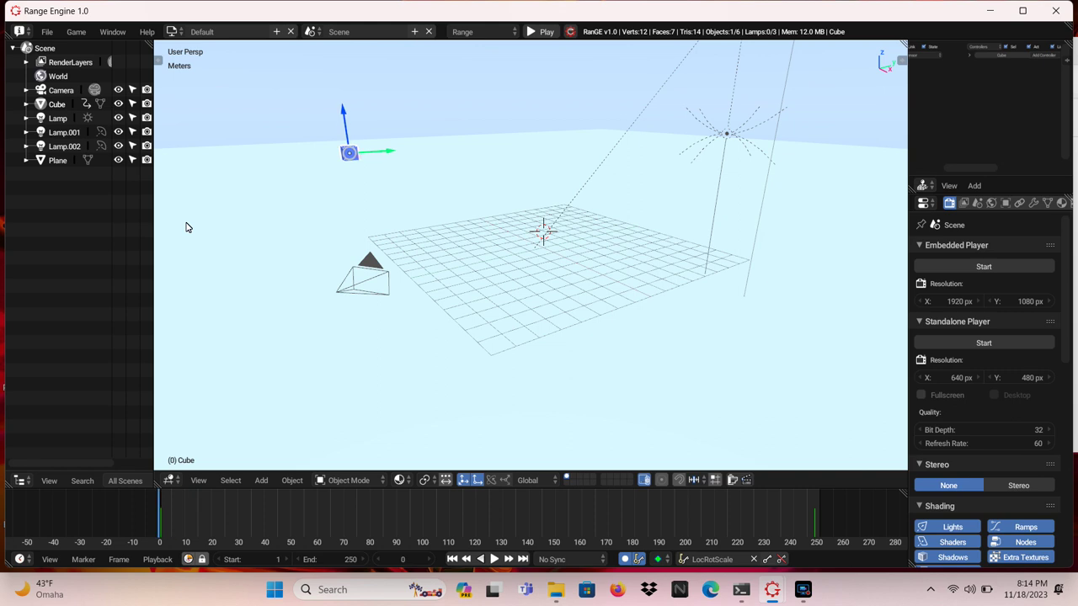
pyautogui.press('Right')
pyautogui.press('Right')
pyautogui.press('Right')
pyautogui.press('Right')
pyautogui.press('Right')
pyautogui.press('Right')
pyautogui.press('Right')
pyautogui.press('Right')
pyautogui.press('Right')
pyautogui.press('Right')
pyautogui.press('Right')
pyautogui.press('Right')
pyautogui.press('Right')
pyautogui.press('Right')
pyautogui.press('Right')
pyautogui.press('Right')
pyautogui.press('Right')
pyautogui.press('Right')
pyautogui.press('Right')
pyautogui.press('Right')
pyautogui.press('Right')
pyautogui.press('Right')
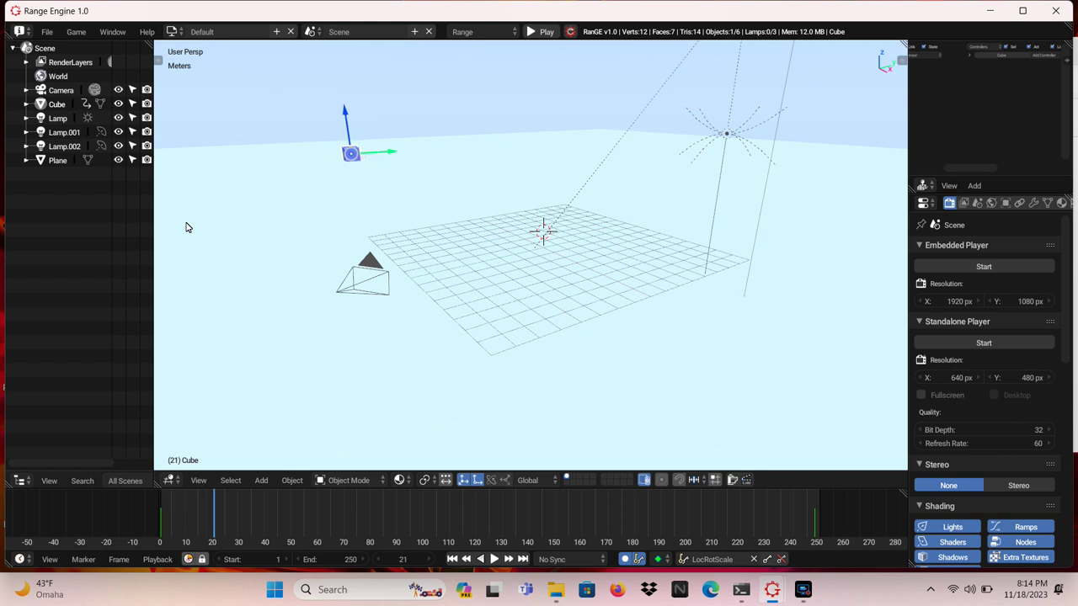
pyautogui.press('Right')
pyautogui.press('Right')
pyautogui.press('Right')
pyautogui.press('Right')
pyautogui.press('Right')
pyautogui.press('Right')
pyautogui.press('Right')
pyautogui.press('Right')
pyautogui.press('Right')
pyautogui.press('Right')
pyautogui.press('Right')
pyautogui.press('Right')
pyautogui.press('Right')
pyautogui.press('Right')
pyautogui.press('Right')
pyautogui.press('Right')
pyautogui.press('Right')
pyautogui.press('Right')
pyautogui.press('Right')
pyautogui.press('Right')
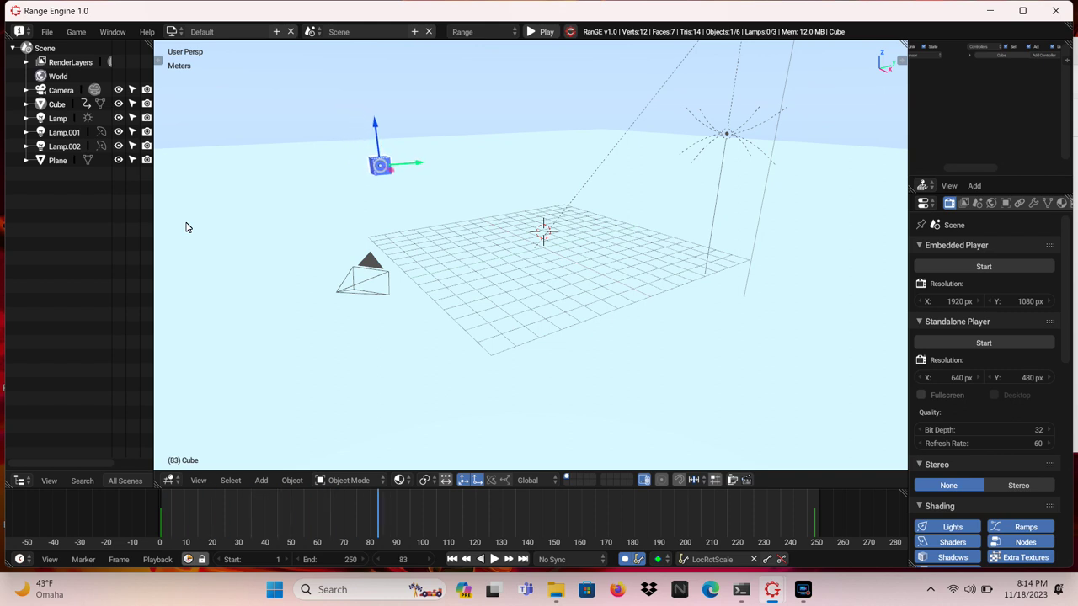
pyautogui.press('Right')
pyautogui.press('Right')
pyautogui.press('Right')
pyautogui.press('Right')
pyautogui.press('Right')
pyautogui.press('Right')
pyautogui.press('Right')
pyautogui.press('Right')
pyautogui.press('Right')
pyautogui.press('Right')
pyautogui.press('Right')
pyautogui.press('Right')
pyautogui.press('Right')
pyautogui.press('Right')
pyautogui.press('Right')
pyautogui.press('Right')
pyautogui.press('Right')
pyautogui.press('Right')
pyautogui.press('Right')
pyautogui.press('Right')
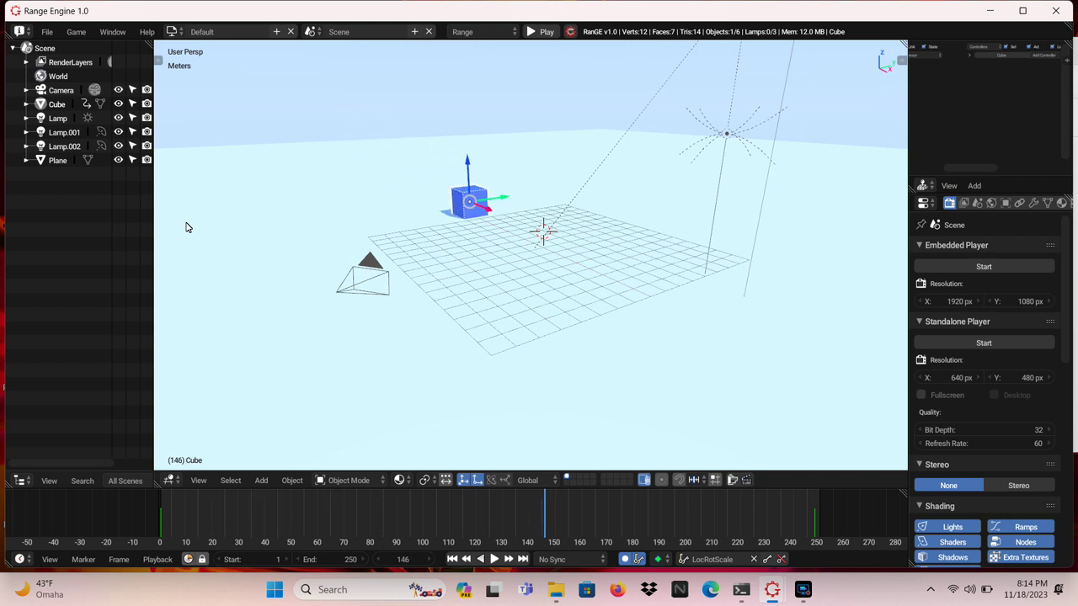
pyautogui.press('Right')
pyautogui.press('Right')
pyautogui.press('Right')
pyautogui.press('Right')
pyautogui.press('Right')
pyautogui.press('Right')
pyautogui.press('Right')
pyautogui.press('Right')
pyautogui.press('Right')
pyautogui.press('Right')
pyautogui.press('Right')
pyautogui.press('Right')
pyautogui.press('Right')
pyautogui.press('Right')
pyautogui.press('Right')
pyautogui.press('Right')
pyautogui.press('Right')
pyautogui.press('Right')
pyautogui.press('Right')
pyautogui.press('Right')
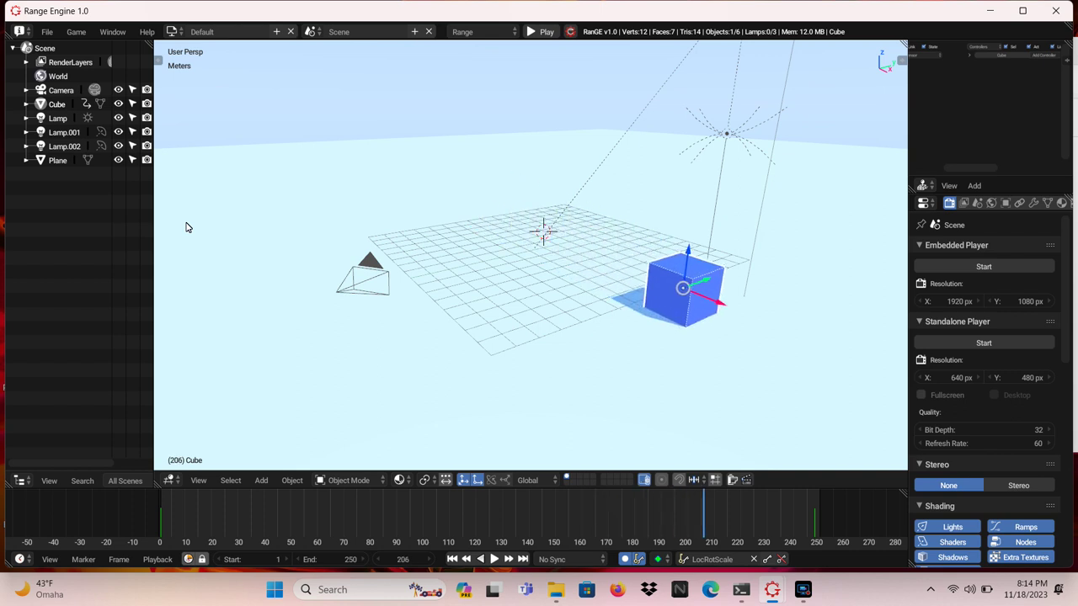
pyautogui.press('Right')
pyautogui.press('Right')
pyautogui.press('Right')
pyautogui.press('Right')
pyautogui.press('Right')
pyautogui.press('Right')
pyautogui.press('Right')
pyautogui.press('Right')
pyautogui.press('Right')
pyautogui.press('Right')
pyautogui.press('Right')
pyautogui.press('Right')
pyautogui.press('Right')
pyautogui.press('Right')
pyautogui.press('Right')
pyautogui.press('Right')
pyautogui.press('Right')
pyautogui.press('Right')
pyautogui.press('Right')
pyautogui.press('Right')
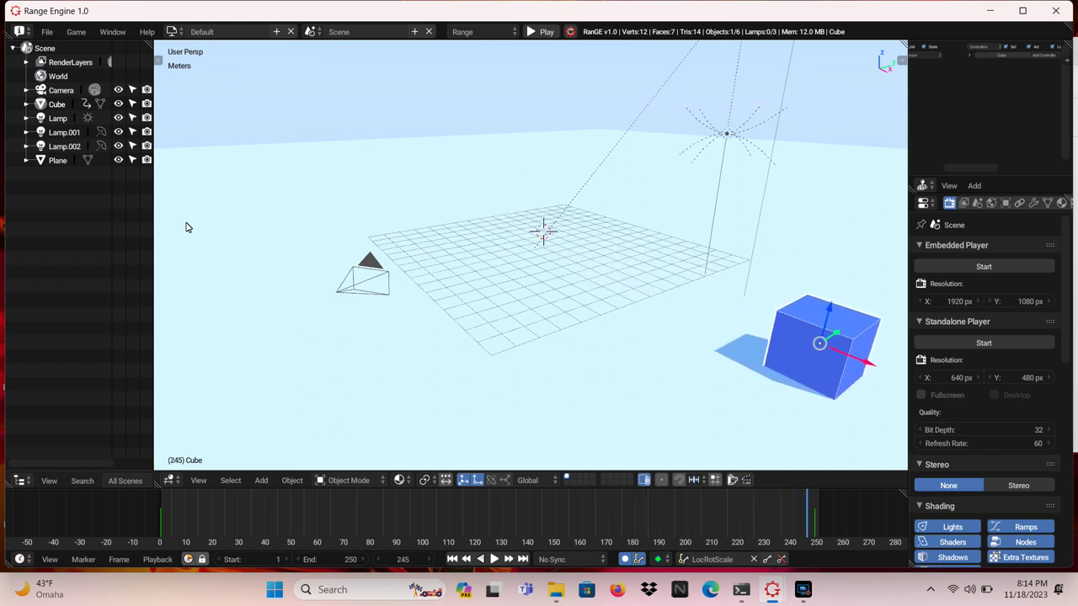
# Go back to frame 8 and rotate the cube 180° about the global Z axis.
pyautogui.press('Left')
pyautogui.press('Left')
pyautogui.press('Left')
pyautogui.press('Left')
pyautogui.press('Left')
pyautogui.press('Left')
pyautogui.press('Left')
pyautogui.press('Left')
pyautogui.press('Left')
pyautogui.press('Left')
pyautogui.press('Left')
pyautogui.press('Left')
pyautogui.press('Left')
pyautogui.press('Left')
pyautogui.press('Left')
pyautogui.press('Left')
pyautogui.press('Left')
pyautogui.press('Left')
pyautogui.press('Left')
pyautogui.press('Left')
pyautogui.press('Left')
pyautogui.press('Left')
pyautogui.press('Left')
pyautogui.press('Left')
pyautogui.press('Left')
pyautogui.press('Left')
pyautogui.press('Left')
pyautogui.press('Left')
pyautogui.press('Left')
pyautogui.press('Left')
pyautogui.press('Left')
pyautogui.press('Left')
pyautogui.press('Left')
pyautogui.press('Left')
pyautogui.press('Left')
pyautogui.press('Left')
pyautogui.press('Left')
pyautogui.press('Left')
pyautogui.press('Left')
pyautogui.press('Left')
pyautogui.press('Left')
pyautogui.press('Left')
pyautogui.press('Left')
pyautogui.press('Left')
pyautogui.press('Left')
pyautogui.press('Left')
pyautogui.press('Left')
pyautogui.press('Left')
pyautogui.press('Left')
pyautogui.press('Left')
pyautogui.press('Left')
pyautogui.press('Left')
pyautogui.press('Left')
pyautogui.press('Left')
pyautogui.press('Left')
pyautogui.press('Left')
pyautogui.press('Left')
pyautogui.press('Left')
pyautogui.press('Left')
pyautogui.press('Left')
pyautogui.press('Left')
pyautogui.press('Left')
pyautogui.press('Left')
pyautogui.press('Left')
pyautogui.press('Left')
pyautogui.press('Left')
pyautogui.press('Left')
pyautogui.press('Left')
pyautogui.press('Left')
pyautogui.press('Left')
pyautogui.press('Left')
pyautogui.press('Left')
pyautogui.press('Left')
pyautogui.press('Left')
pyautogui.press('Left')
pyautogui.press('Left')
pyautogui.press('Left')
pyautogui.press('Left')
pyautogui.press('Left')
pyautogui.press('Left')
pyautogui.press('Left')
pyautogui.press('Left')
pyautogui.press('Left')
pyautogui.press('Left')
pyautogui.press('Left')
pyautogui.press('Left')
pyautogui.press('Left')
pyautogui.press('Left')
pyautogui.press('Left')
pyautogui.press('Left')
pyautogui.press('Left')
pyautogui.press('Left')
pyautogui.press('Left')
pyautogui.press('Left')
pyautogui.press('Left')
pyautogui.press('Left')
pyautogui.press('Left')
pyautogui.press('Left')
pyautogui.press('Left')
pyautogui.press('Left')
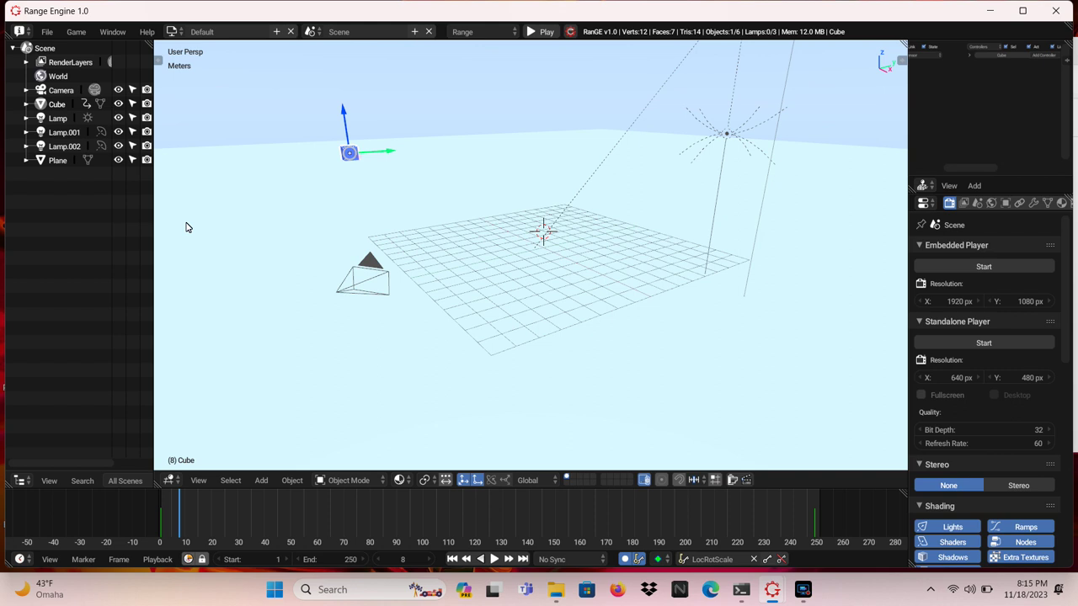
pyautogui.press('r')
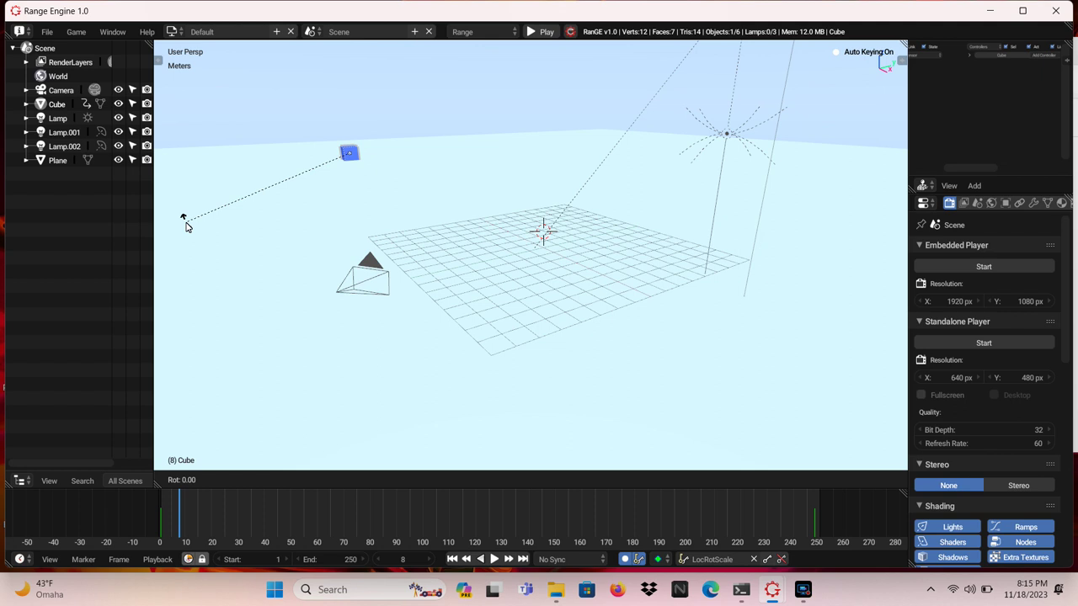
pyautogui.press('z')
pyautogui.write('18')
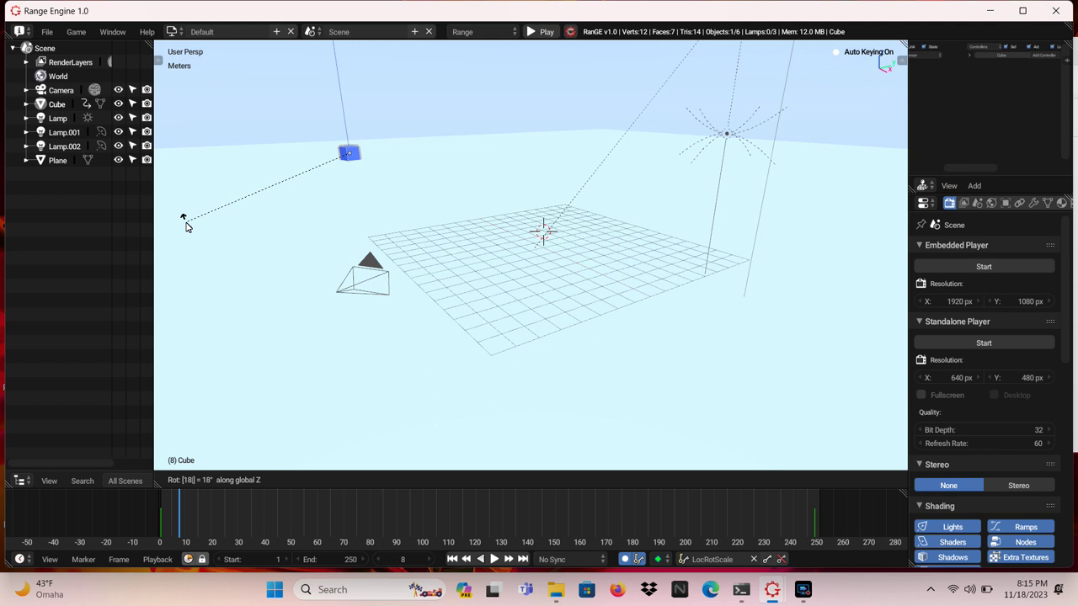
pyautogui.write('0')
pyautogui.press('Return')
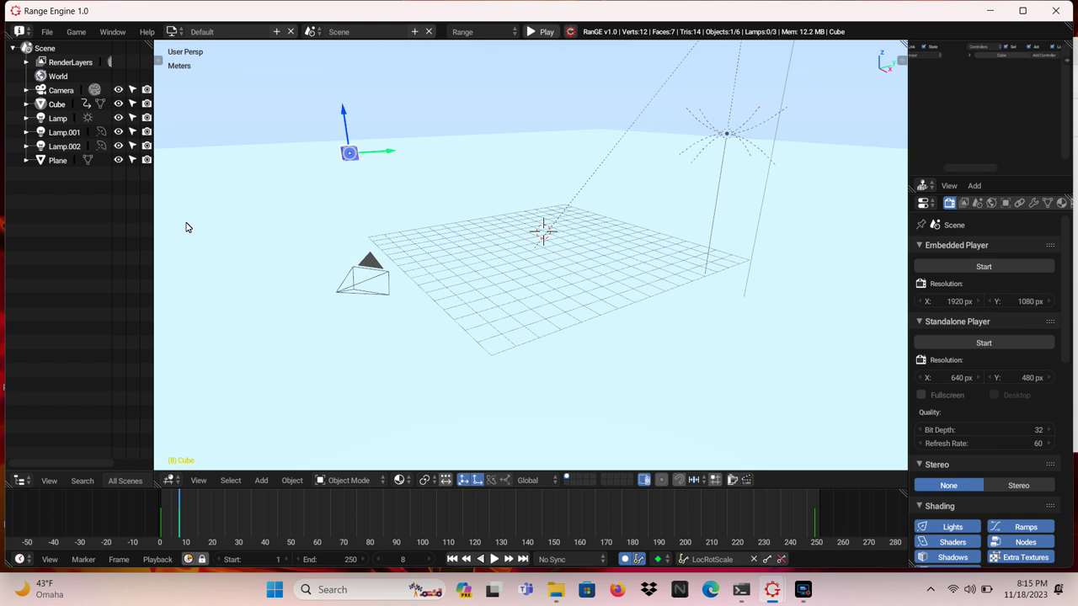
# Play the animation from the start of the timeline to review the cube's turning motion.
pyautogui.press('Right')
pyautogui.press('space')
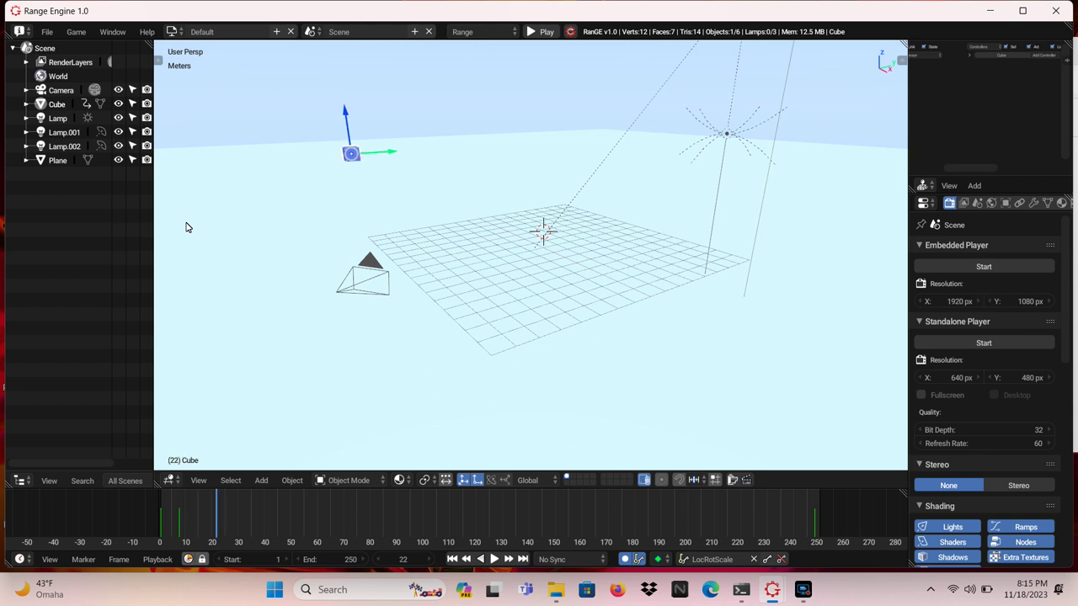
pyautogui.press('Escape')
pyautogui.hotkey('shift', 'Left')
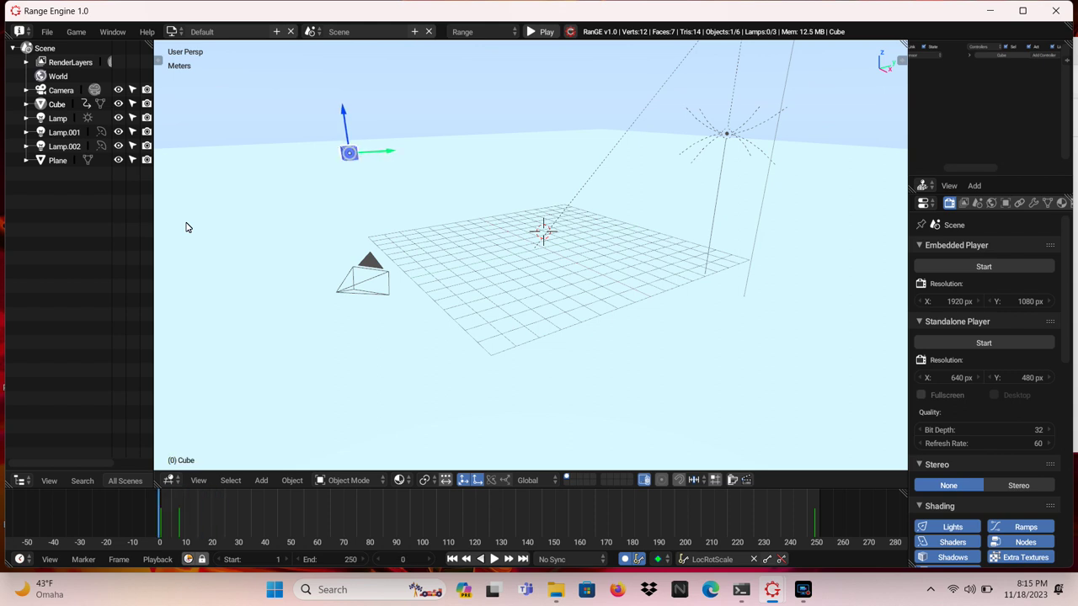
pyautogui.press('space')
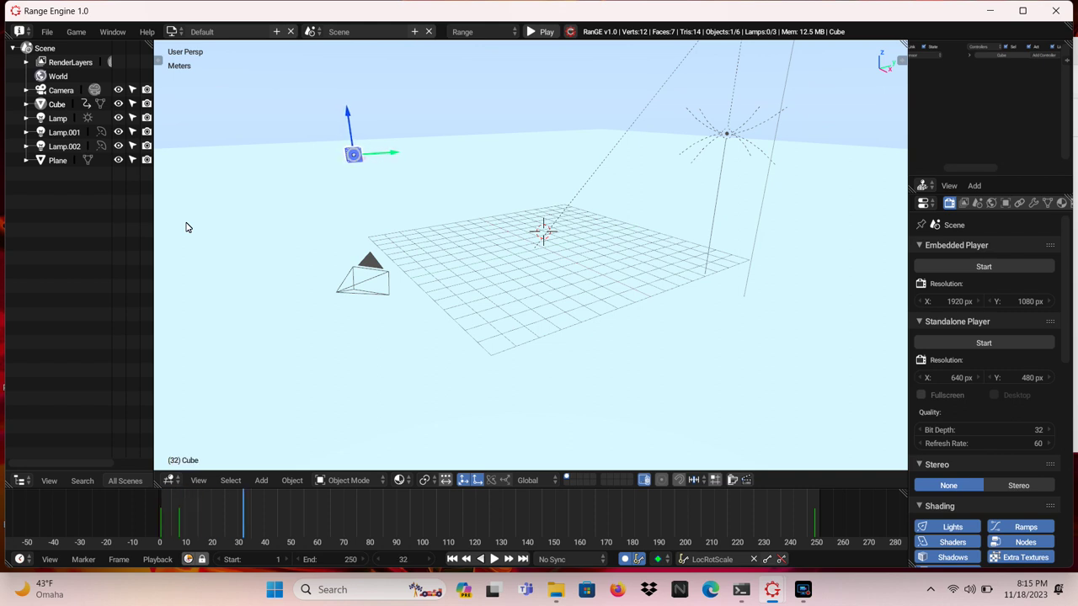
pyautogui.hotkey('ctrl', 'shift', 'space')
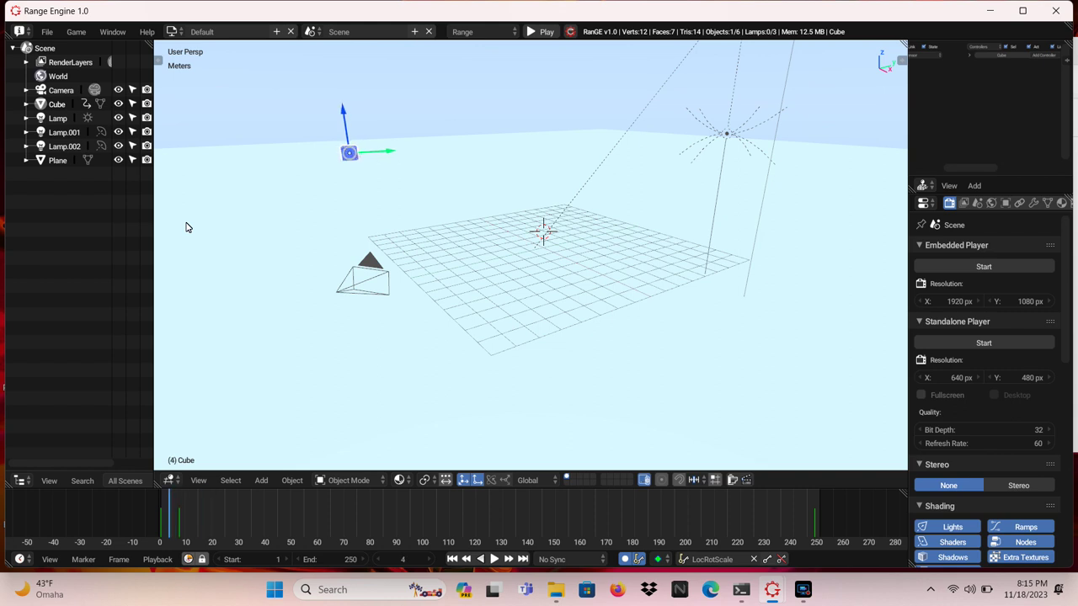
# Advance to frame 14 and rotate the cube 90° about the global Z axis.
pyautogui.press('Right')
pyautogui.press('Right')
pyautogui.press('Right')
pyautogui.press('Right')
pyautogui.press('Right')
pyautogui.press('Right')
pyautogui.press('Right')
pyautogui.press('Right')
pyautogui.press('Right')
pyautogui.press('Right')
pyautogui.press('Right')
pyautogui.press('Right')
pyautogui.press('Right')
pyautogui.press('Right')
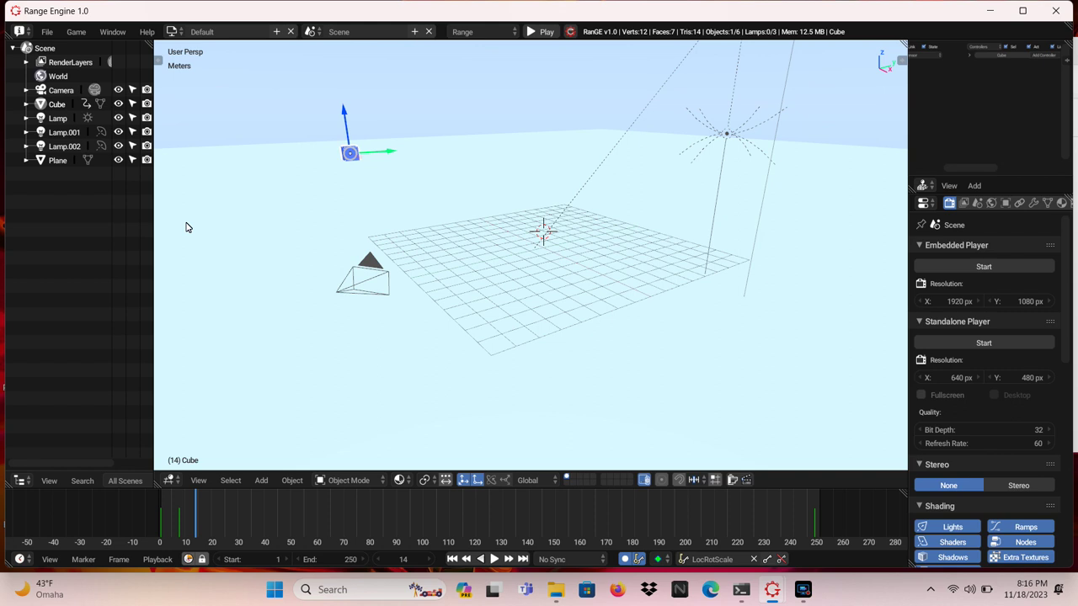
pyautogui.press('r')
pyautogui.press('z')
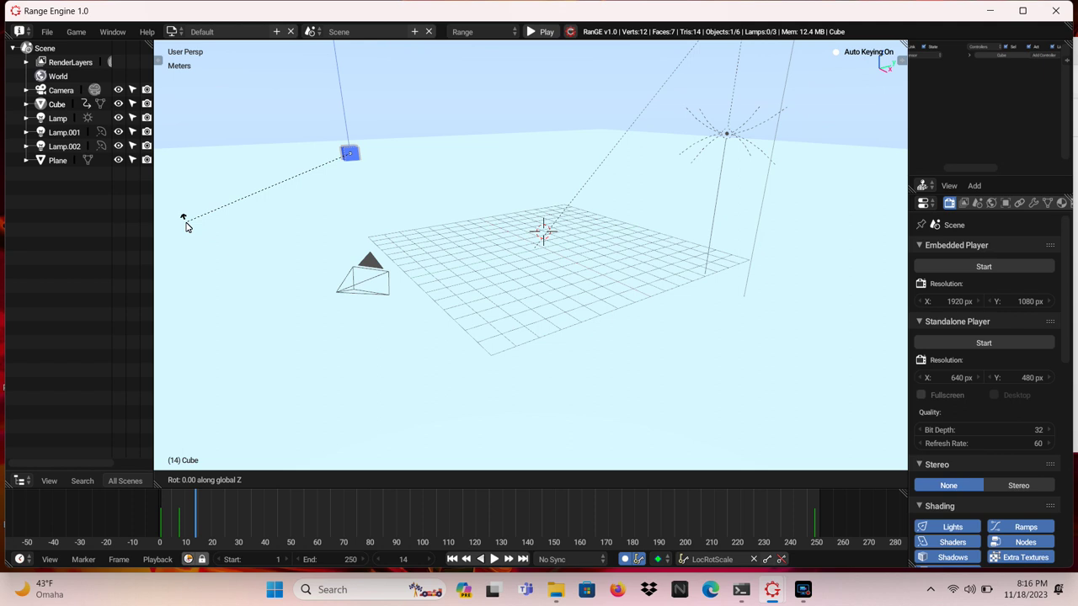
pyautogui.write('90')
pyautogui.click(187, 227)
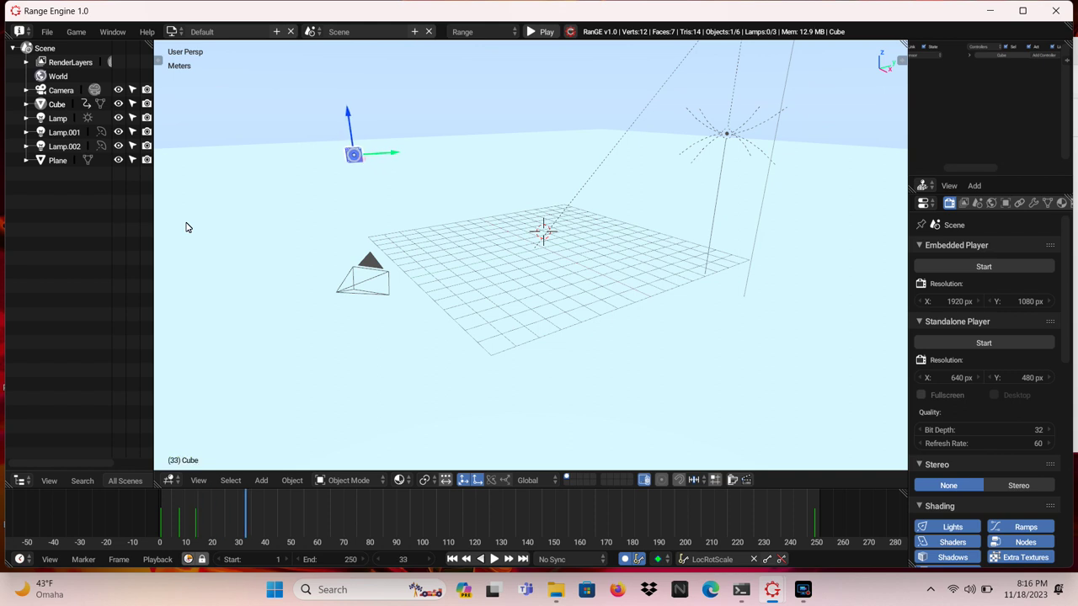
# At frame 19, rotate the cube a further 90° about the global Z axis.
pyautogui.hotkey('shift', 'ctrl', 'space')
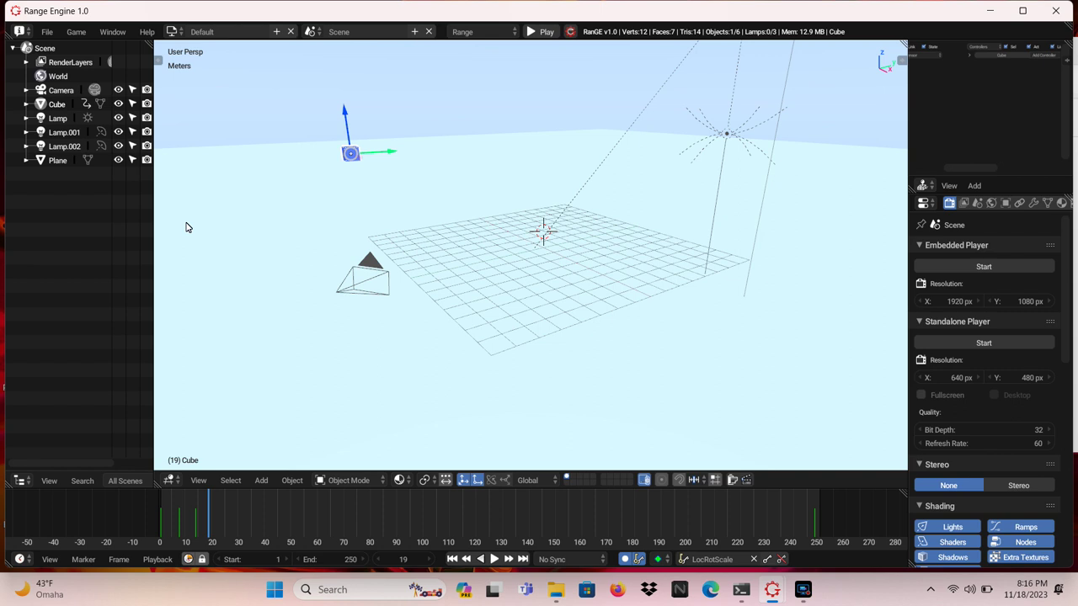
pyautogui.press('r')
pyautogui.press('z')
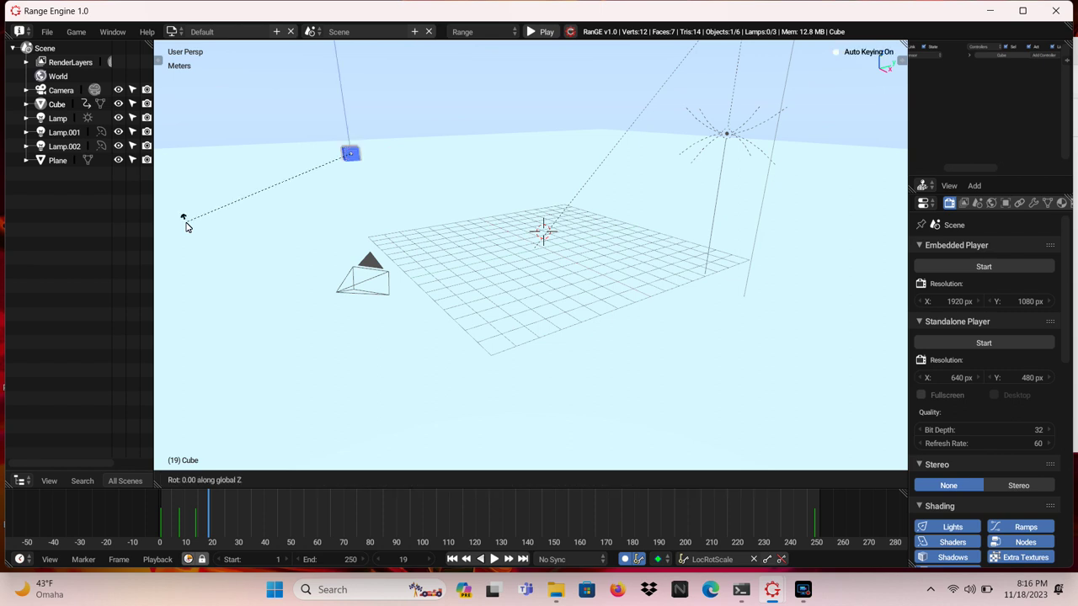
pyautogui.write('90')
pyautogui.click(186, 227)
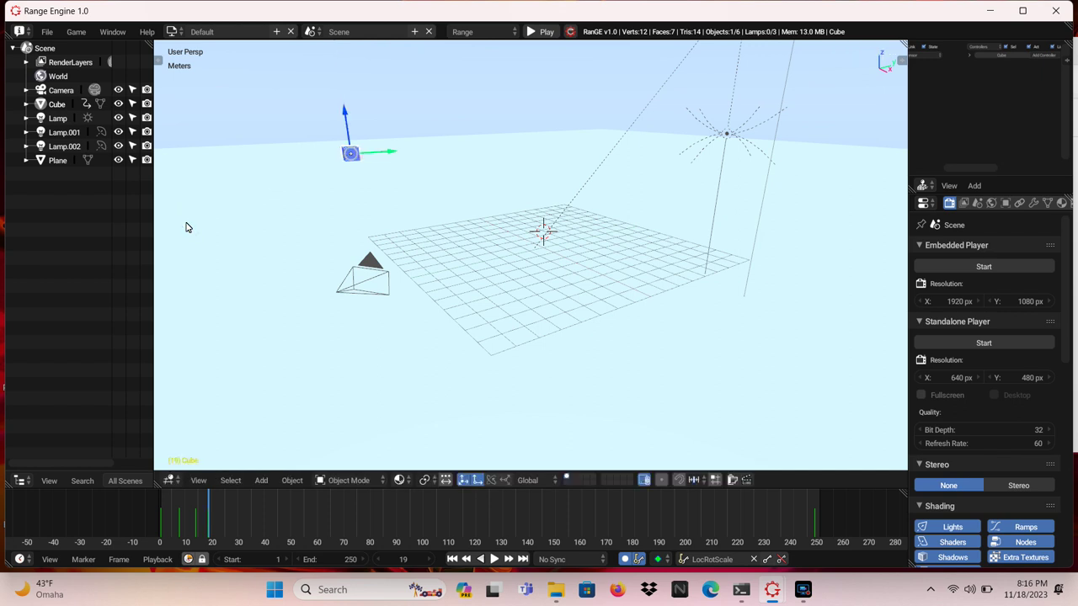
# Step back through the timeline to frame 8 to review the cube's rotation between keyframes.
pyautogui.press('Left')
pyautogui.press('Left')
pyautogui.press('Left')
pyautogui.press('Left')
pyautogui.press('Left')
pyautogui.press('Left')
pyautogui.press('Left')
pyautogui.press('Left')
pyautogui.press('Left')
pyautogui.press('Left')
pyautogui.press('Left')
pyautogui.press('Left')
pyautogui.press('Left')
pyautogui.press('Left')
pyautogui.press('Left')
pyautogui.press('Left')
pyautogui.press('Left')
pyautogui.press('Left')
pyautogui.press('Left')
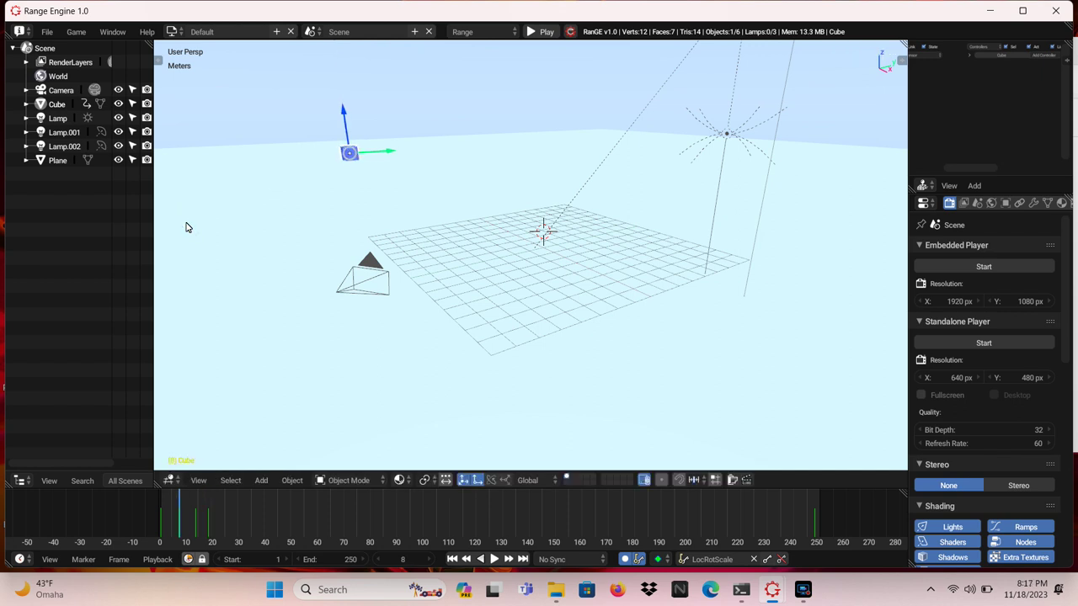
# Step back and forth through the early frames to examine the cube's rotation across its first keyframes.
pyautogui.press('Right')
pyautogui.press('Right')
pyautogui.press('Right')
pyautogui.press('Right')
pyautogui.press('Right')
pyautogui.press('Right')
pyautogui.press('Right')
pyautogui.press('Right')
pyautogui.press('Right')
pyautogui.press('Right')
pyautogui.press('Right')
pyautogui.press('Right')
pyautogui.press('Right')
pyautogui.press('Right')
pyautogui.press('Right')
pyautogui.press('Right')
pyautogui.press('Right')
pyautogui.press('Right')
pyautogui.press('Right')
pyautogui.press('Right')
pyautogui.press('Left')
pyautogui.press('Left')
pyautogui.press('Left')
pyautogui.press('Left')
pyautogui.press('Left')
pyautogui.press('Left')
pyautogui.press('Left')
pyautogui.press('Left')
pyautogui.press('Left')
pyautogui.press('Left')
pyautogui.press('Left')
pyautogui.press('Left')
pyautogui.press('Left')
pyautogui.press('Left')
pyautogui.press('Left')
pyautogui.press('Left')
pyautogui.press('Left')
pyautogui.press('Left')
pyautogui.press('Left')
pyautogui.press('Left')
pyautogui.press('Left')
pyautogui.press('Left')
pyautogui.press('Left')
pyautogui.press('Left')
pyautogui.press('Left')
pyautogui.press('Left')
pyautogui.press('Left')
pyautogui.press('Left')
pyautogui.press('Right')
pyautogui.press('Right')
pyautogui.press('Right')
pyautogui.press('Right')
pyautogui.press('Right')
pyautogui.press('Right')
pyautogui.press('Right')
pyautogui.press('Right')
pyautogui.press('Right')
pyautogui.press('Right')
pyautogui.press('Right')
pyautogui.press('Right')
pyautogui.press('Right')
pyautogui.press('Right')
pyautogui.press('Right')
pyautogui.press('Right')
pyautogui.press('Right')
pyautogui.press('Right')
pyautogui.press('Left')
pyautogui.press('Left')
pyautogui.press('Left')
pyautogui.press('Left')
pyautogui.press('Left')
pyautogui.press('Left')
pyautogui.press('Left')
pyautogui.press('Left')
pyautogui.press('Left')
pyautogui.press('Left')
pyautogui.press('Left')
pyautogui.press('Left')
pyautogui.press('Left')
pyautogui.press('Left')
pyautogui.press('Left')
pyautogui.press('Left')
pyautogui.press('Left')
pyautogui.press('Left')
pyautogui.press('Right')
pyautogui.press('Right')
pyautogui.press('Right')
pyautogui.press('Right')
pyautogui.press('Right')
pyautogui.press('Right')
pyautogui.press('Right')
pyautogui.press('Right')
pyautogui.press('Right')
pyautogui.press('Right')
pyautogui.press('Right')
pyautogui.press('Right')
pyautogui.press('Right')
pyautogui.press('Right')
pyautogui.press('Right')
pyautogui.press('Right')
pyautogui.press('Right')
pyautogui.press('Right')
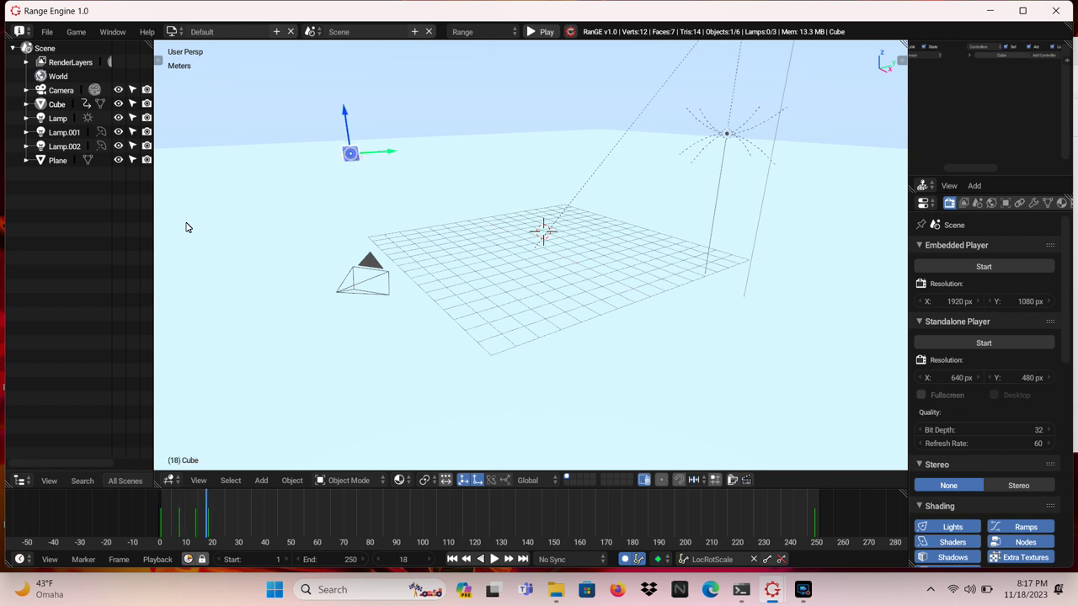
# Advance to frame 81 and raise the cube well above the ground plane along the global Z axis.
pyautogui.press('Right')
pyautogui.press('Right')
pyautogui.press('Right')
pyautogui.press('Right')
pyautogui.press('Right')
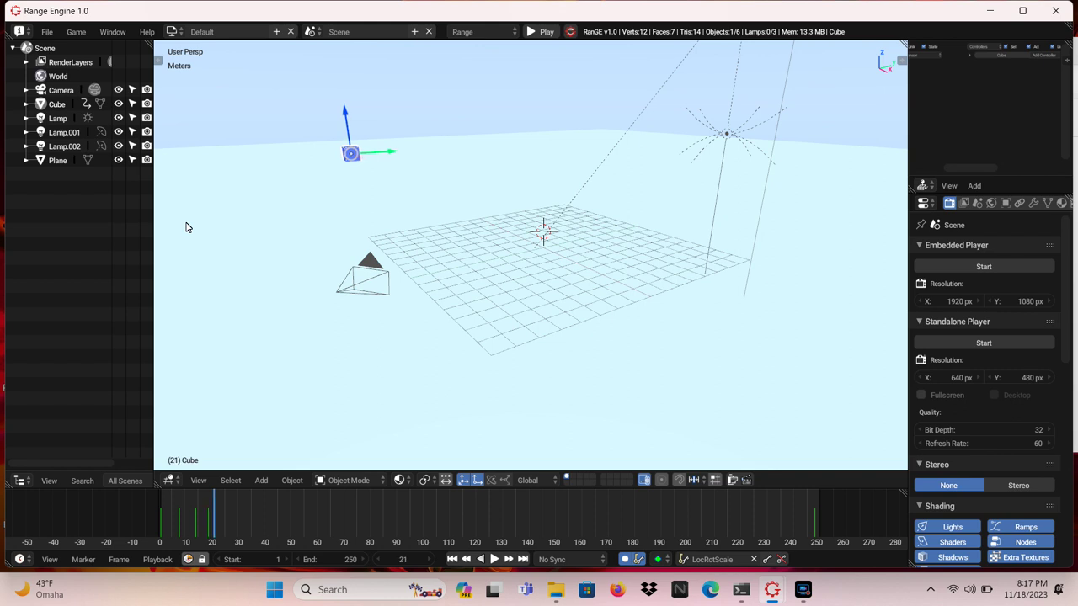
pyautogui.press('Right')
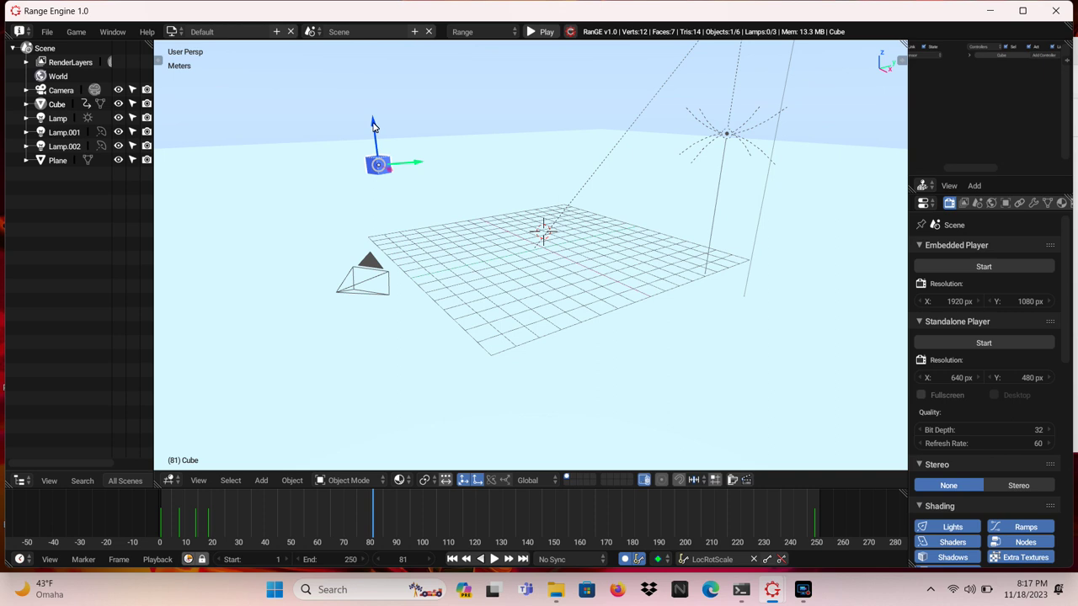
pyautogui.moveTo(374, 125); pyautogui.dragTo(357, 464)
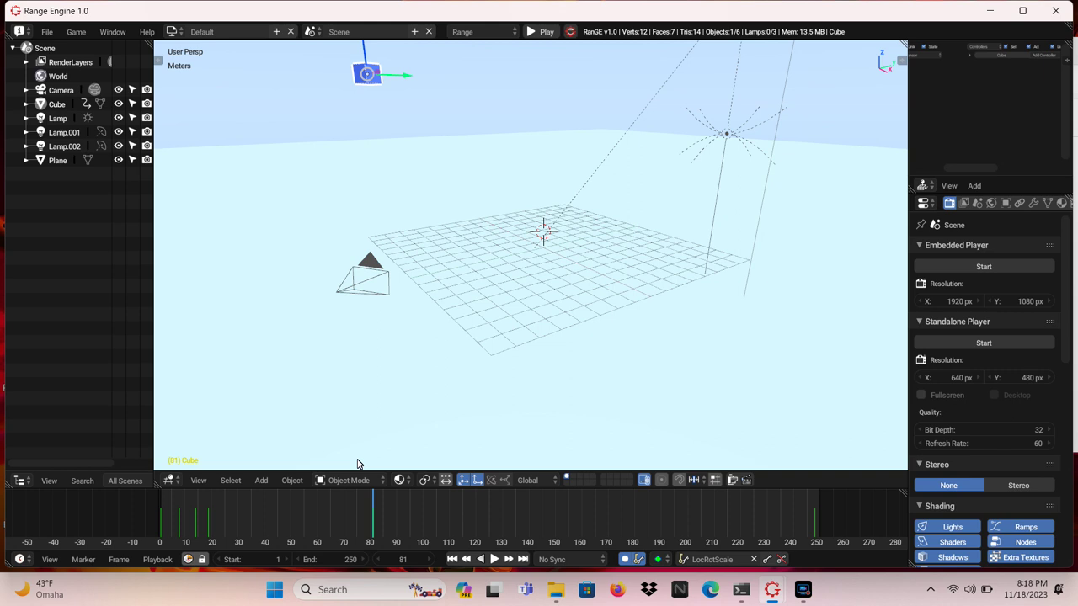
# Step back through the timeline from frame 81 to frame 1 to review the cube's vertical motion.
pyautogui.press('Left')
pyautogui.press('Left')
pyautogui.press('Left')
pyautogui.press('Left')
pyautogui.press('Left')
pyautogui.press('Left')
pyautogui.press('Left')
pyautogui.press('Left')
pyautogui.press('Left')
pyautogui.press('Left')
pyautogui.press('Left')
pyautogui.press('Left')
pyautogui.press('Left')
pyautogui.press('Left')
pyautogui.press('Left')
pyautogui.press('Left')
pyautogui.press('Left')
pyautogui.press('Left')
pyautogui.press('Left')
pyautogui.press('Left')
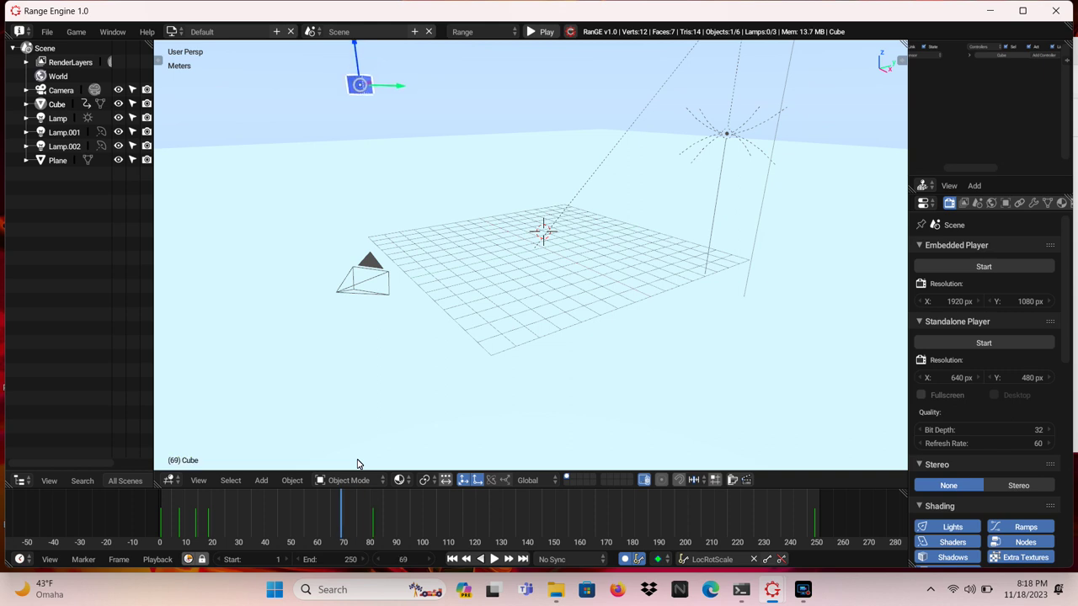
pyautogui.press('Left')
pyautogui.press('Left')
pyautogui.press('Left')
pyautogui.press('Left')
pyautogui.press('Left')
pyautogui.press('Left')
pyautogui.press('Left')
pyautogui.press('Left')
pyautogui.press('Left')
pyautogui.press('Left')
pyautogui.press('Left')
pyautogui.press('Left')
pyautogui.press('Left')
pyautogui.press('Left')
pyautogui.press('Left')
pyautogui.press('Left')
pyautogui.press('Left')
pyautogui.press('Left')
pyautogui.press('Left')
pyautogui.press('Left')
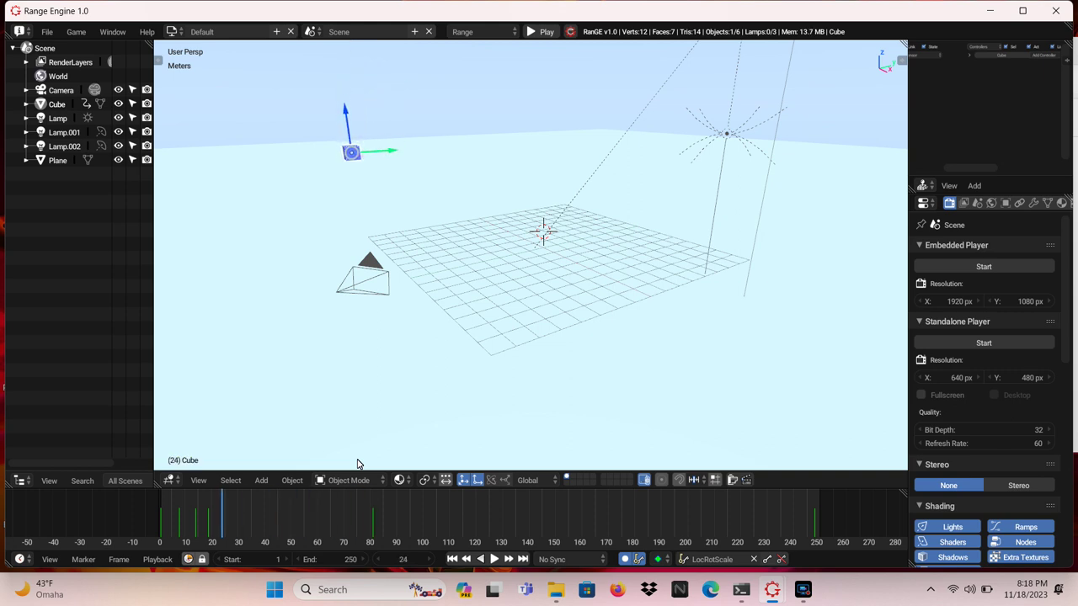
pyautogui.press('Left')
pyautogui.press('Left')
pyautogui.press('Left')
pyautogui.press('Left')
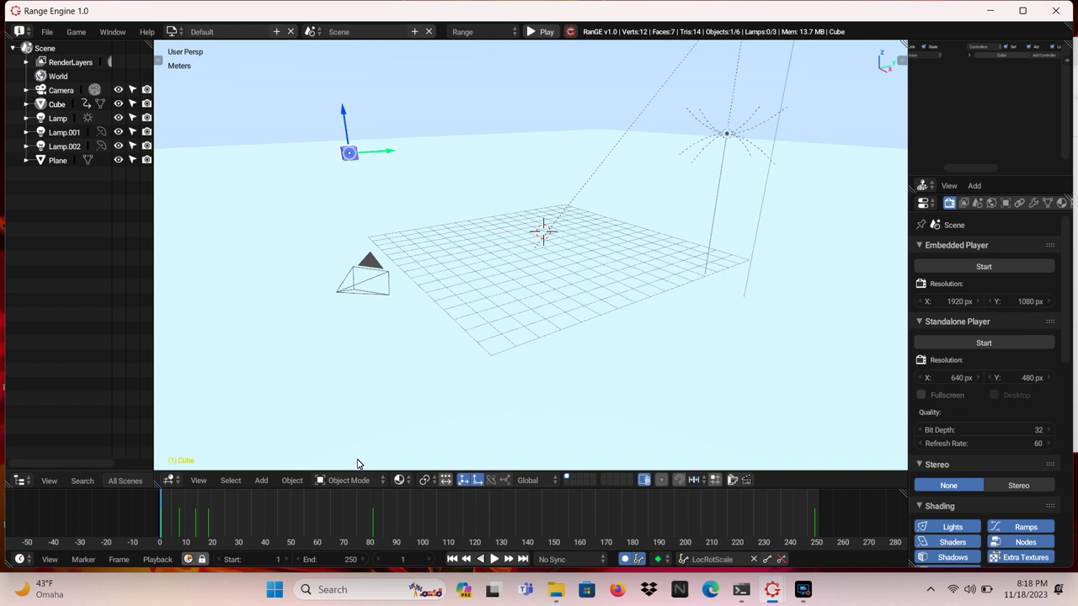
# Step forward through the timeline from frame 1 to frame 82 to review the cube's rise.
pyautogui.press('Right')
pyautogui.press('Right')
pyautogui.press('Right')
pyautogui.press('Right')
pyautogui.press('Right')
pyautogui.press('Right')
pyautogui.press('Right')
pyautogui.press('Right')
pyautogui.press('Right')
pyautogui.press('Right')
pyautogui.press('Right')
pyautogui.press('Right')
pyautogui.press('Right')
pyautogui.press('Right')
pyautogui.press('Right')
pyautogui.press('Right')
pyautogui.press('Right')
pyautogui.press('Right')
pyautogui.press('Right')
pyautogui.press('Right')
pyautogui.press('Right')
pyautogui.press('Right')
pyautogui.press('Right')
pyautogui.press('Right')
pyautogui.press('Right')
pyautogui.press('Right')
pyautogui.press('Right')
pyautogui.press('Right')
pyautogui.press('Right')
pyautogui.press('Right')
pyautogui.press('Right')
pyautogui.press('Right')
pyautogui.press('Right')
pyautogui.press('Right')
pyautogui.press('Right')
pyautogui.press('Right')
pyautogui.press('Right')
pyautogui.press('Right')
pyautogui.press('Right')
pyautogui.press('Right')
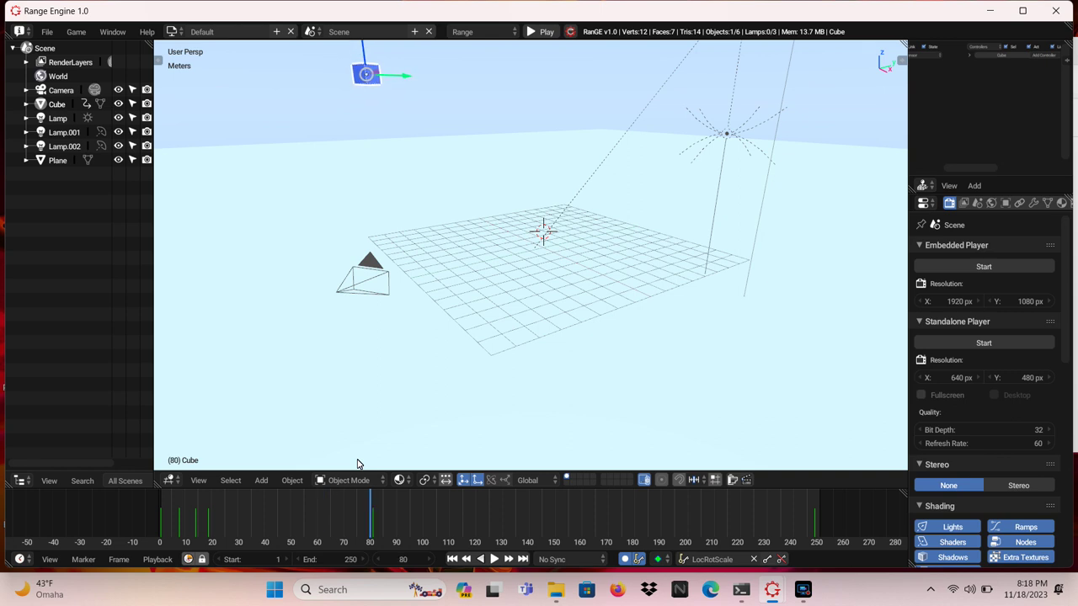
pyautogui.press('Right')
pyautogui.press('Right')
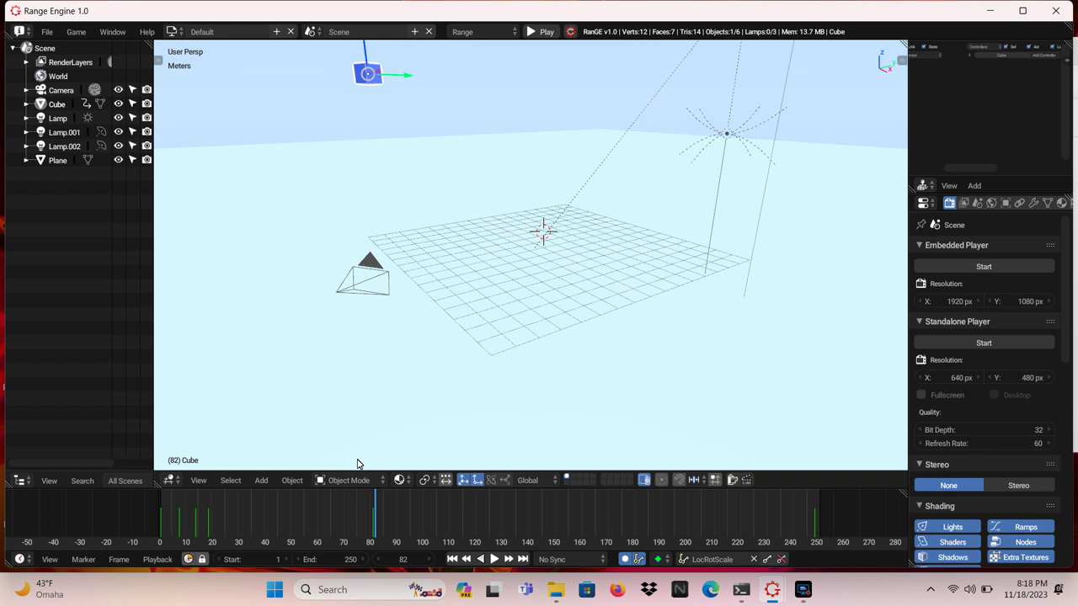
# Go back to frame 49 and rotate the cube 180° about the global X axis.
pyautogui.press('Left')
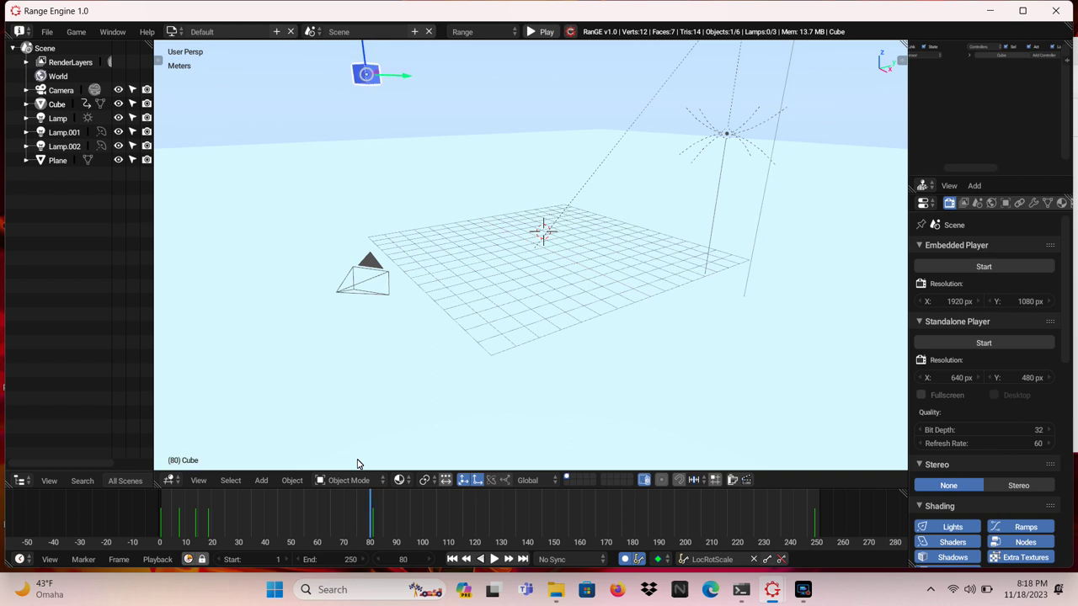
pyautogui.press('Left')
pyautogui.press('Left')
pyautogui.press('Left')
pyautogui.press('Left')
pyautogui.press('Left')
pyautogui.press('Left')
pyautogui.press('Left')
pyautogui.press('Left')
pyautogui.press('Left')
pyautogui.press('Left')
pyautogui.press('Left')
pyautogui.press('Left')
pyautogui.press('Left')
pyautogui.press('Left')
pyautogui.press('Left')
pyautogui.press('Left')
pyautogui.press('Left')
pyautogui.press('Left')
pyautogui.press('Left')
pyautogui.press('Left')
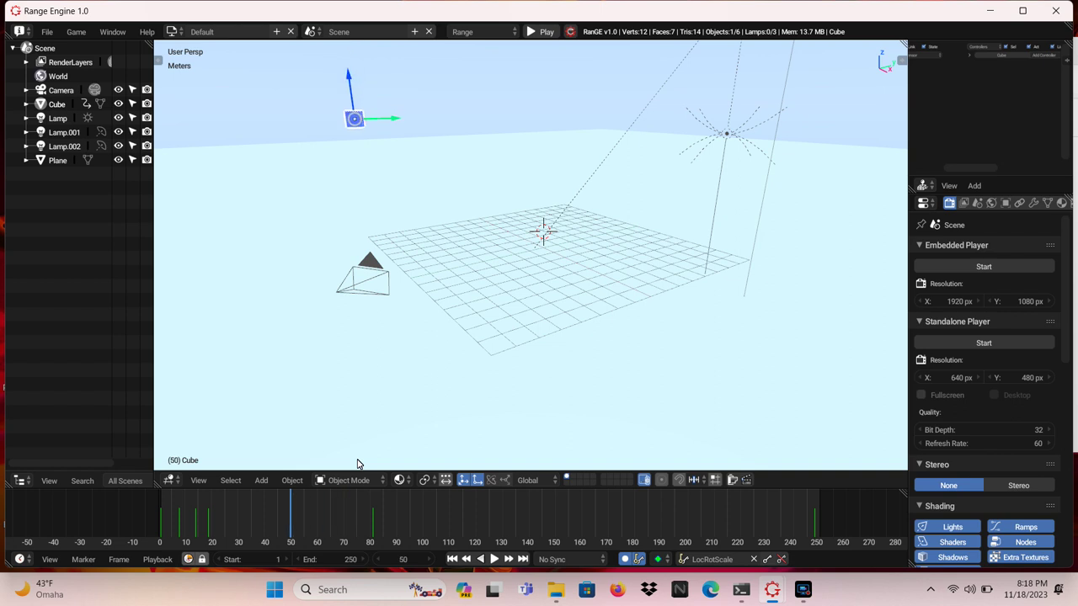
pyautogui.press('Left')
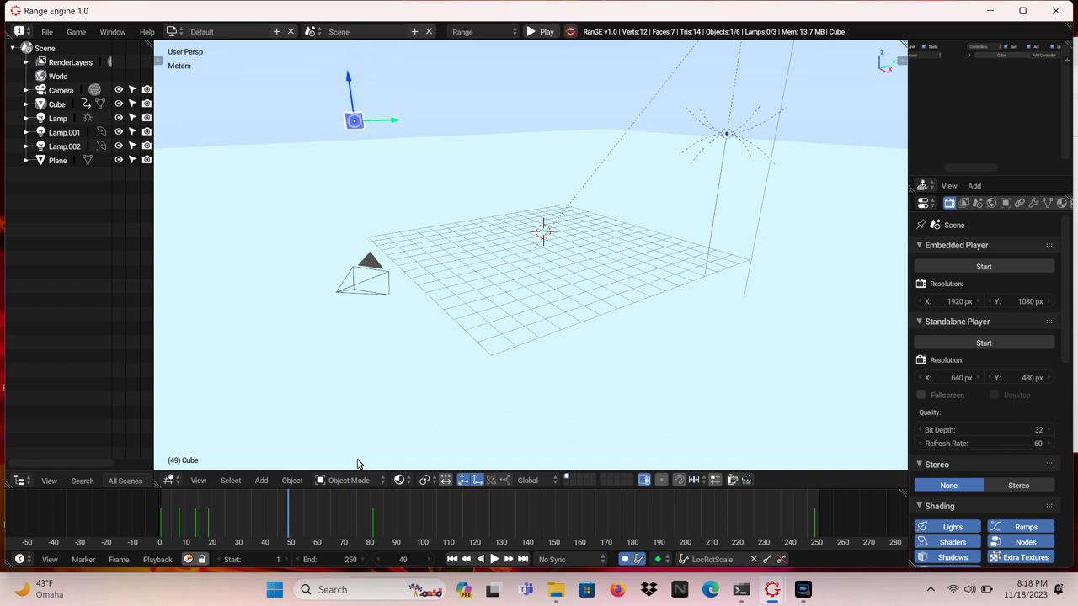
pyautogui.press('r')
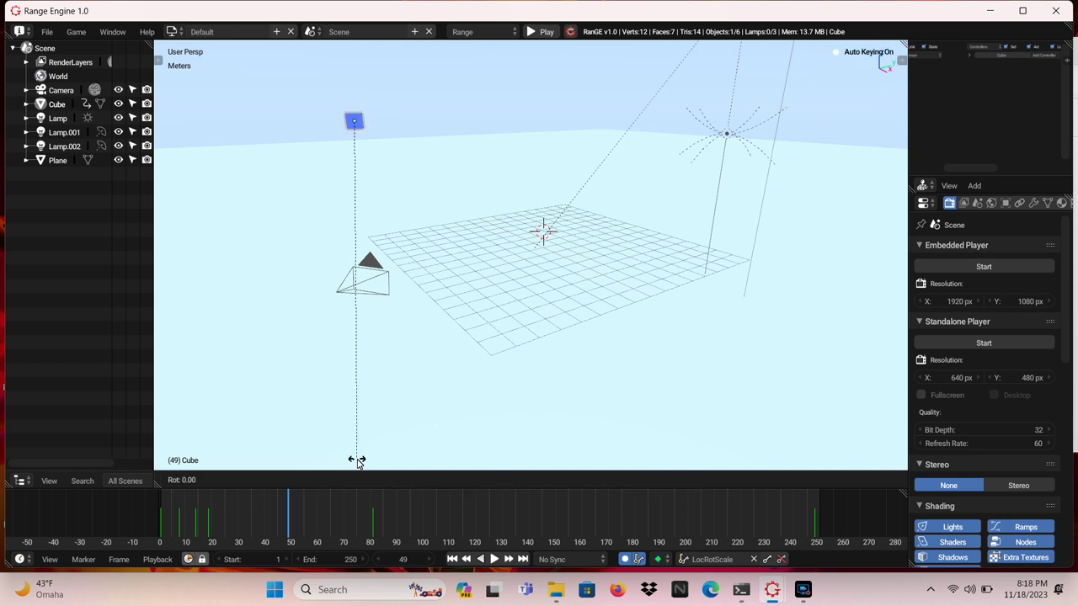
pyautogui.press('x')
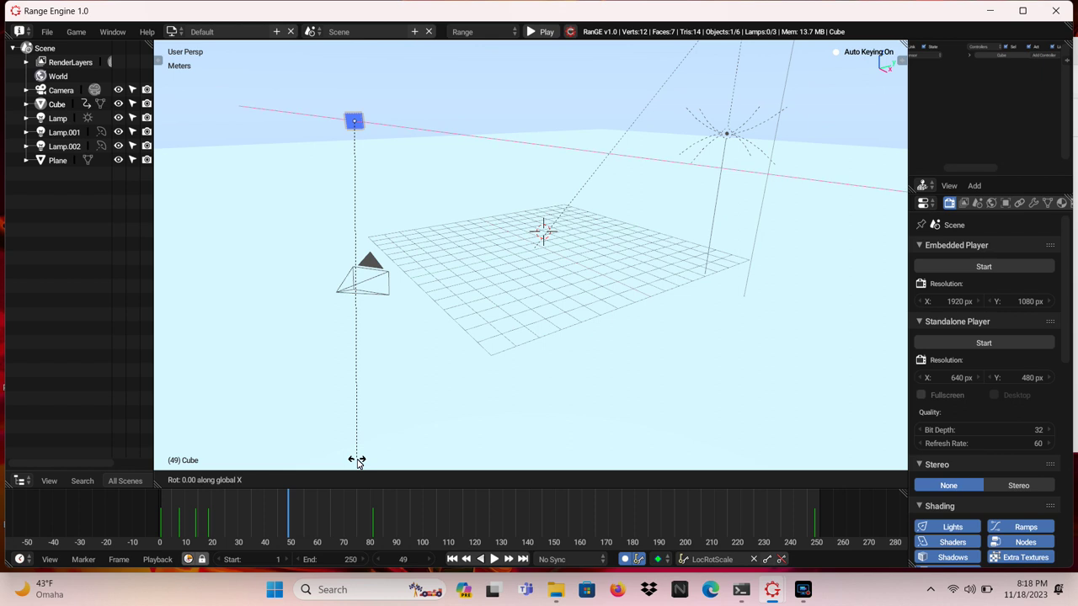
pyautogui.press('1')
pyautogui.write('80')
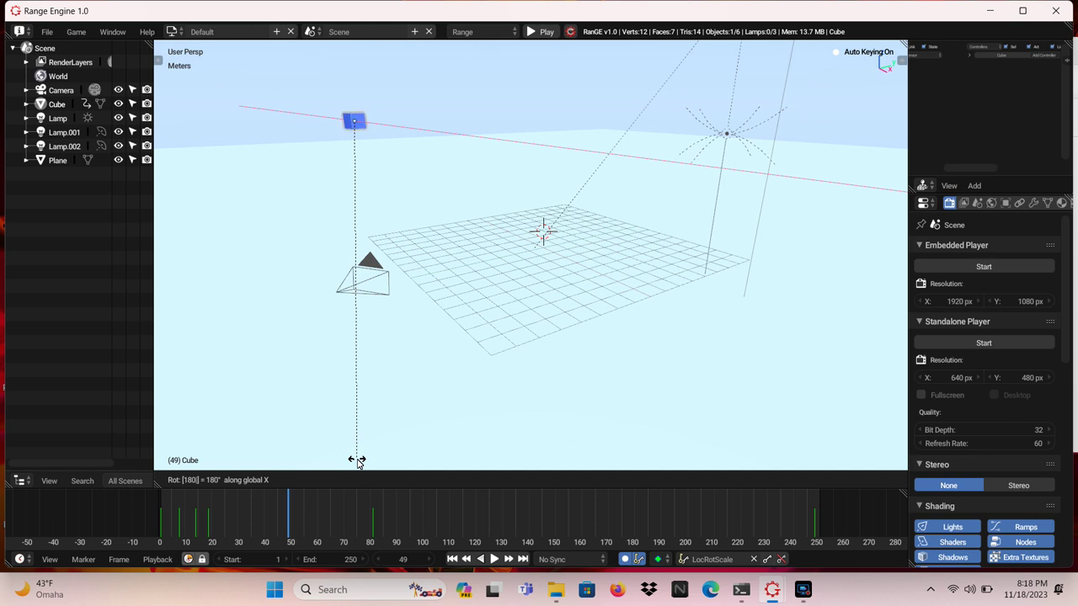
pyautogui.press('Return')
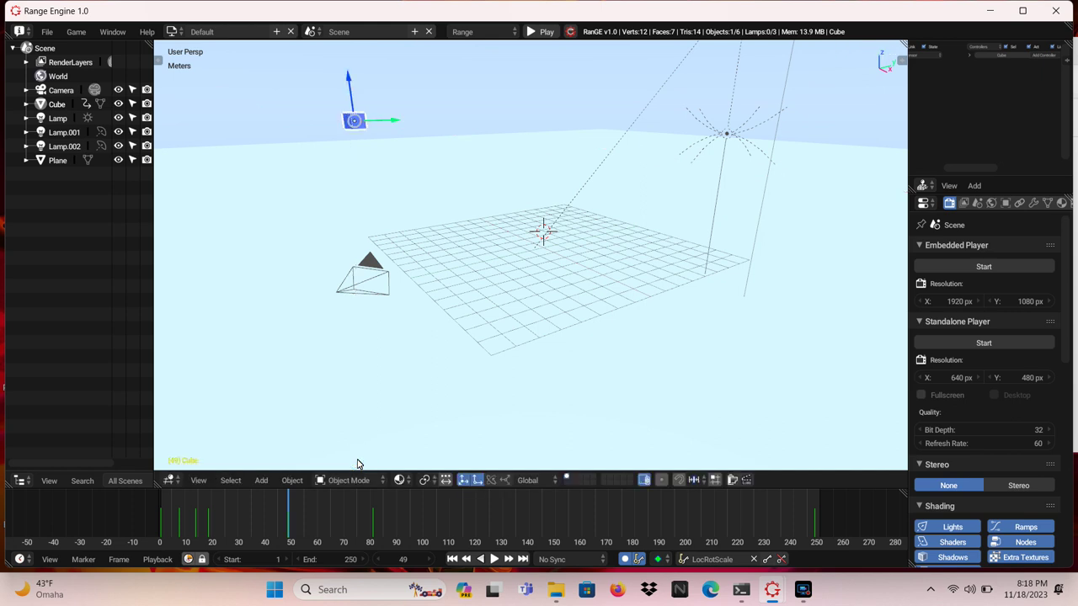
# Step back through the timeline from frame 49 to frame 0 to review the cube's flip about the X axis.
pyautogui.press('Left')
pyautogui.press('Left')
pyautogui.press('Left')
pyautogui.press('Left')
pyautogui.press('Left')
pyautogui.press('Left')
pyautogui.press('Left')
pyautogui.press('Left')
pyautogui.press('Left')
pyautogui.press('Left')
pyautogui.press('Left')
pyautogui.press('Left')
pyautogui.press('Left')
pyautogui.press('Left')
pyautogui.press('Left')
pyautogui.press('Left')
pyautogui.press('Left')
pyautogui.press('Left')
pyautogui.press('Left')
pyautogui.press('Left')
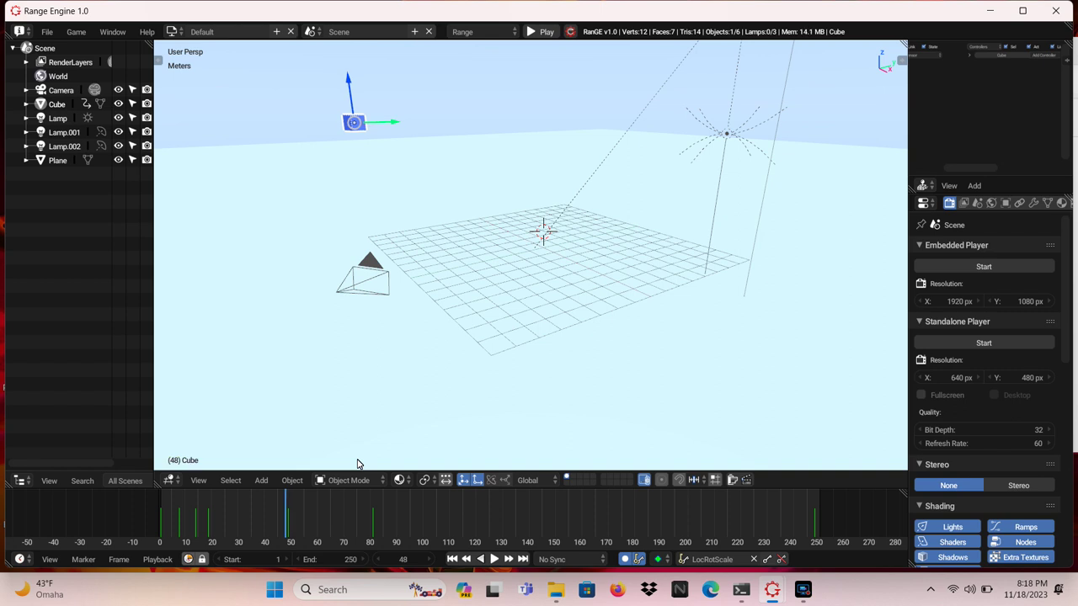
pyautogui.press('Left')
pyautogui.press('Left')
pyautogui.press('Left')
pyautogui.press('Left')
pyautogui.press('Left')
pyautogui.press('Left')
pyautogui.press('Left')
pyautogui.press('Left')
pyautogui.press('Left')
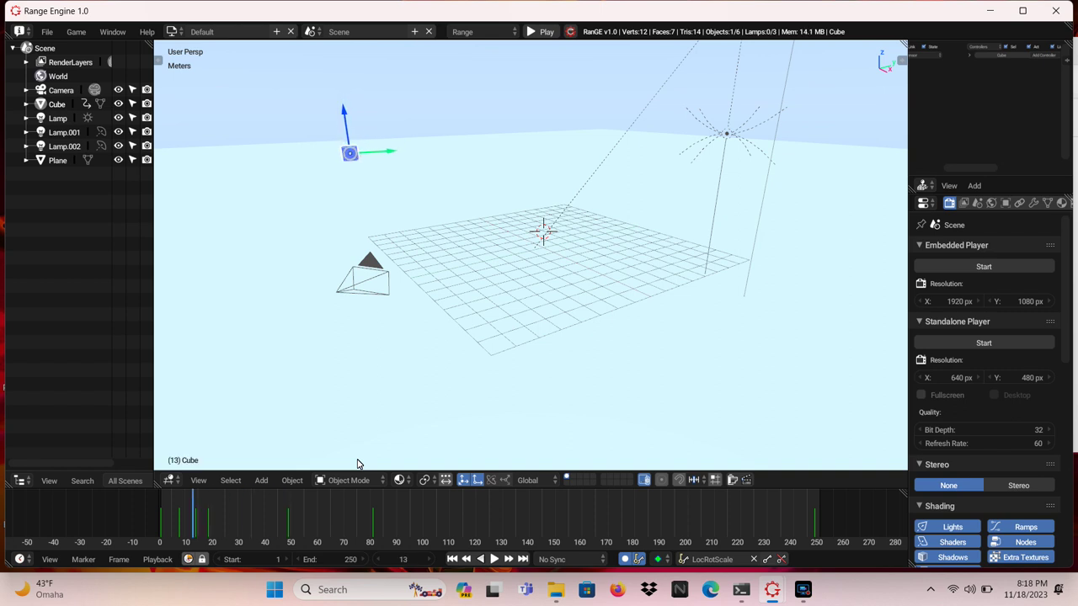
pyautogui.press('Left')
pyautogui.press('Left')
pyautogui.press('Left')
pyautogui.press('Left')
pyautogui.press('Left')
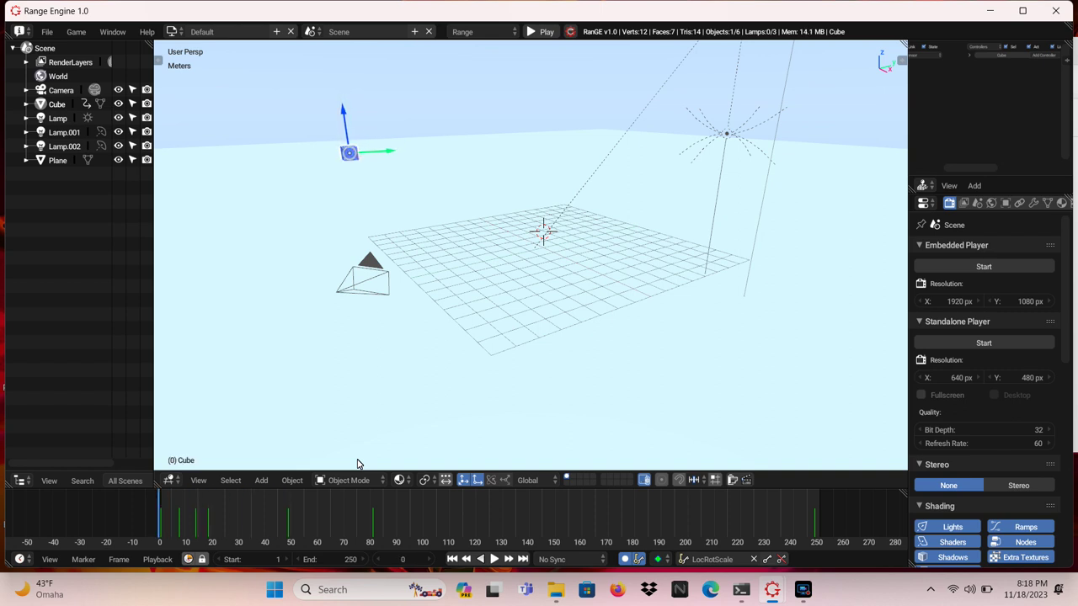
# Step forward through the timeline from frame 0 to frame 92 to examine the cube's combined rise and rotation.
pyautogui.press('Right')
pyautogui.press('Right')
pyautogui.press('Right')
pyautogui.press('Right')
pyautogui.press('Right')
pyautogui.press('Right')
pyautogui.press('Right')
pyautogui.press('Right')
pyautogui.press('Right')
pyautogui.press('Right')
pyautogui.press('Right')
pyautogui.press('Right')
pyautogui.press('Right')
pyautogui.press('Right')
pyautogui.press('Right')
pyautogui.press('Right')
pyautogui.press('Right')
pyautogui.press('Right')
pyautogui.press('Right')
pyautogui.press('Right')
pyautogui.press('Right')
pyautogui.press('Right')
pyautogui.press('Right')
pyautogui.press('Right')
pyautogui.press('Right')
pyautogui.press('Right')
pyautogui.press('Right')
pyautogui.press('Right')
pyautogui.press('Right')
pyautogui.press('Right')
pyautogui.press('Right')
pyautogui.press('Right')
pyautogui.press('Right')
pyautogui.press('Right')
pyautogui.press('Right')
pyautogui.press('Right')
pyautogui.press('Right')
pyautogui.press('Right')
pyautogui.press('Right')
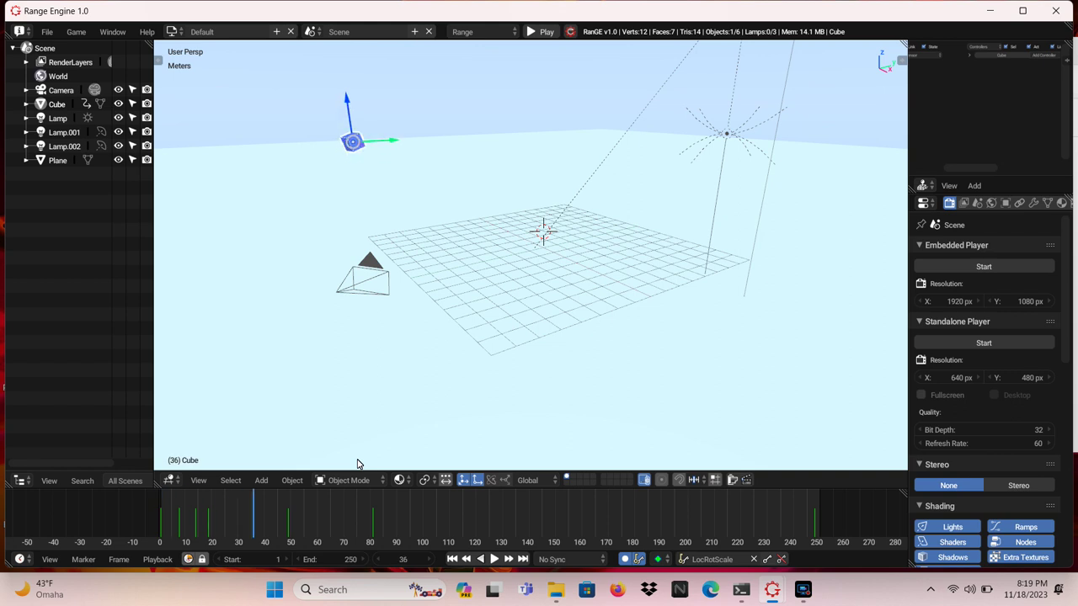
pyautogui.press('Right')
pyautogui.press('Right')
pyautogui.press('Right')
pyautogui.press('Right')
pyautogui.press('Right')
pyautogui.press('Right')
pyautogui.press('Right')
pyautogui.press('Right')
pyautogui.press('Right')
pyautogui.press('Right')
pyautogui.press('Right')
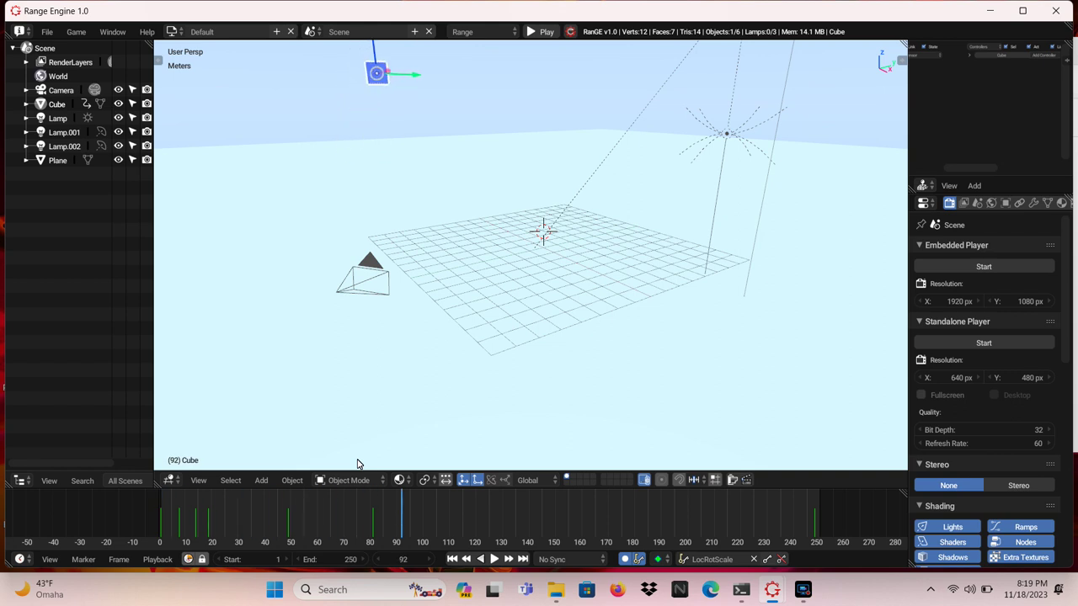
# Step forward through the timeline from frame 92 to frame 102 to examine the cube's motion past its last raised keyframe.
pyautogui.press('Right')
pyautogui.press('Right')
pyautogui.press('Right')
pyautogui.press('Right')
pyautogui.press('Right')
pyautogui.press('Right')
pyautogui.press('Right')
pyautogui.press('Right')
pyautogui.press('Right')
pyautogui.press('Right')
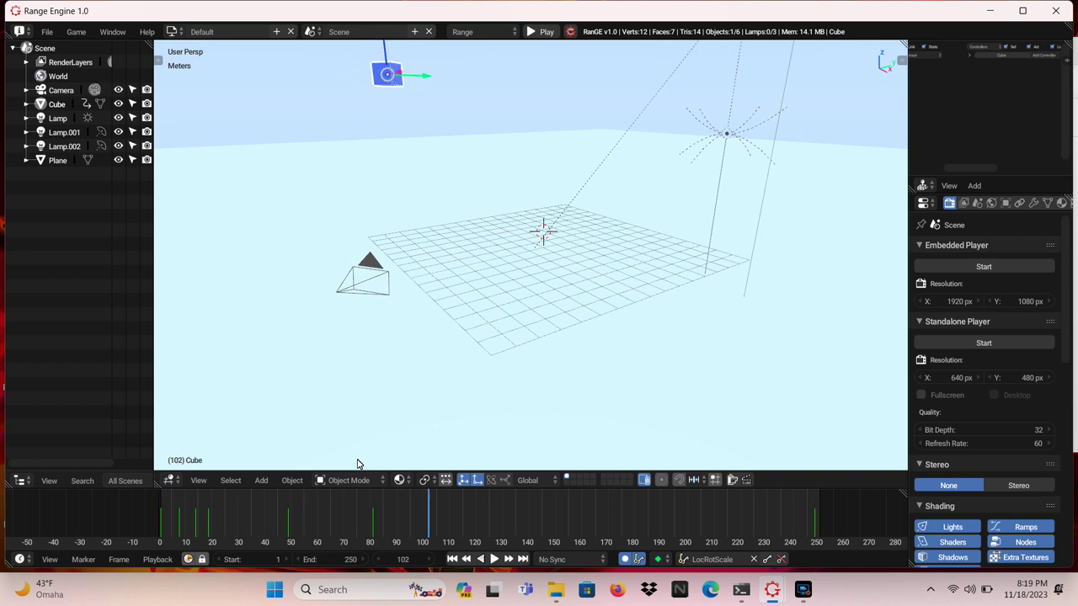
# Step back through the timeline from frame 102 to the animation's start to review the cube's rise and rotation in reverse.
pyautogui.press('Left')
pyautogui.press('Left')
pyautogui.press('Left')
pyautogui.press('Left')
pyautogui.press('Left')
pyautogui.press('Left')
pyautogui.press('Left')
pyautogui.press('Left')
pyautogui.press('Left')
pyautogui.press('Left')
pyautogui.press('Left')
pyautogui.press('Left')
pyautogui.press('Left')
pyautogui.press('Left')
pyautogui.press('Left')
pyautogui.press('Left')
pyautogui.press('Left')
pyautogui.press('Left')
pyautogui.press('Left')
pyautogui.press('Left')
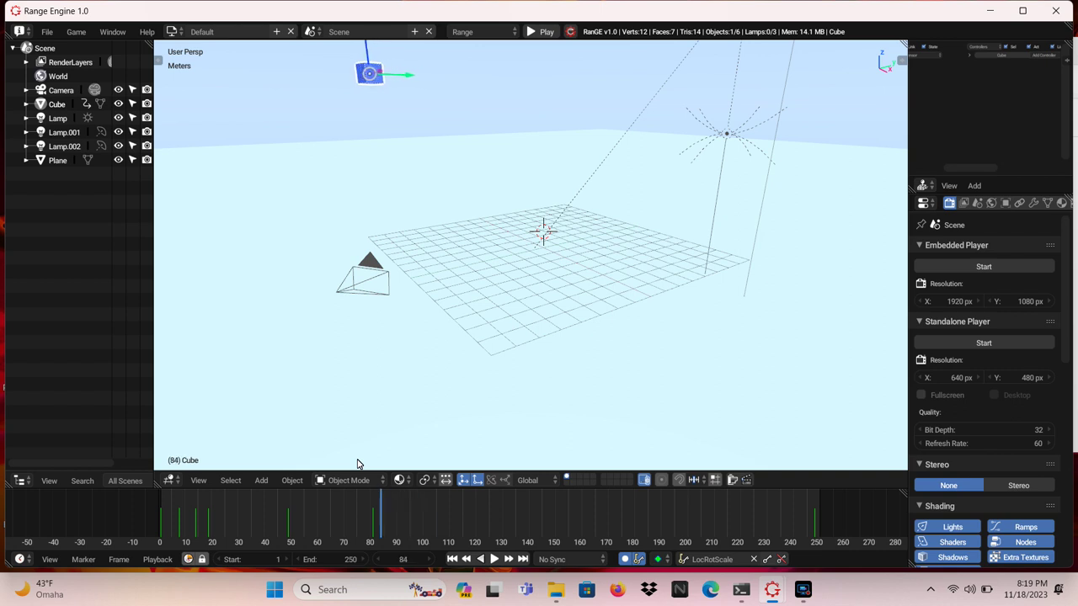
pyautogui.press('Left')
pyautogui.press('Left')
pyautogui.press('Left')
pyautogui.press('Left')
pyautogui.press('Left')
pyautogui.press('Left')
pyautogui.press('Left')
pyautogui.press('Left')
pyautogui.press('Left')
pyautogui.press('Left')
pyautogui.press('Left')
pyautogui.press('Left')
pyautogui.press('Left')
pyautogui.press('Left')
pyautogui.press('Left')
pyautogui.press('Left')
pyautogui.press('Left')
pyautogui.press('Left')
pyautogui.press('Left')
pyautogui.press('Left')
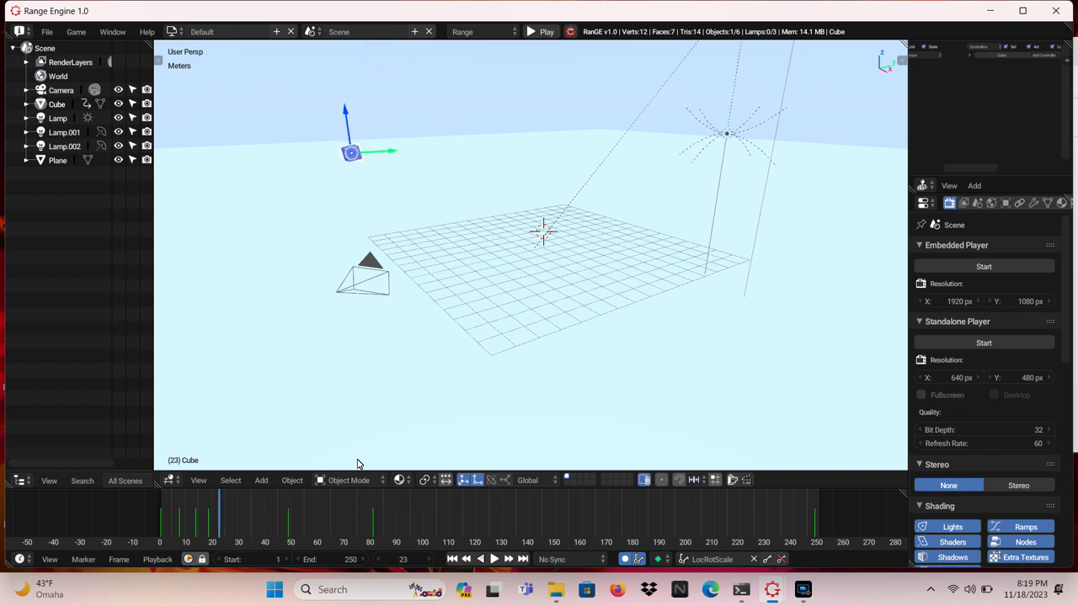
pyautogui.press('Left')
pyautogui.press('Left')
pyautogui.press('Left')
pyautogui.press('Left')
pyautogui.press('Left')
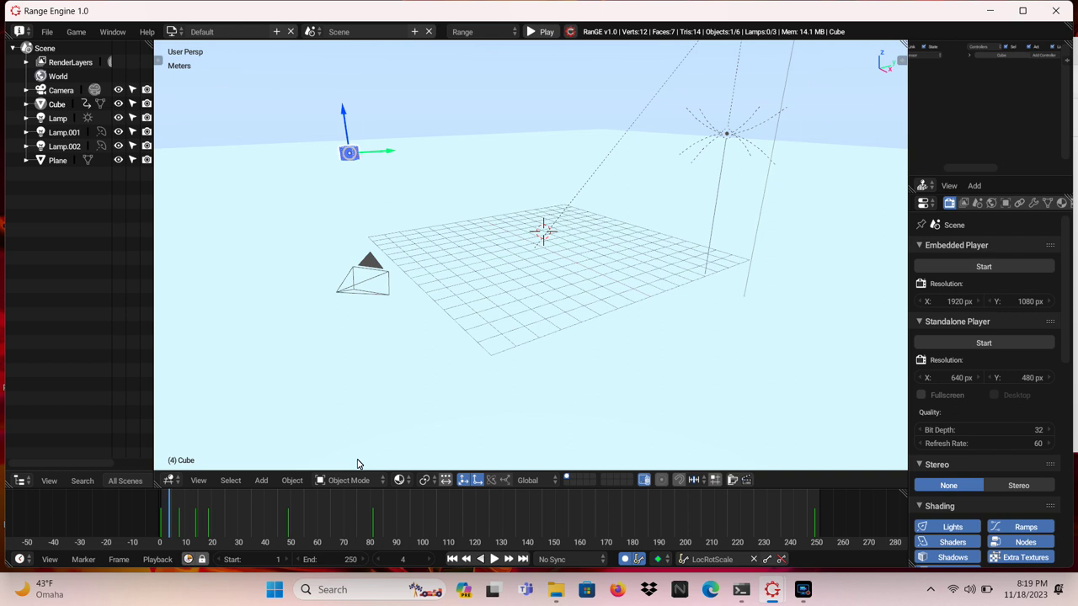
pyautogui.press('Left')
pyautogui.press('Left')
pyautogui.press('Left')
# Step forward through the timeline from the animation's start to frame 105 to review the cube's full rise and flip.
pyautogui.press('Right')
pyautogui.press('Right')
pyautogui.press('Right')
pyautogui.press('Right')
pyautogui.press('Right')
pyautogui.press('Right')
pyautogui.press('Right')
pyautogui.press('Right')
pyautogui.press('Right')
pyautogui.press('Right')
pyautogui.press('Right')
pyautogui.press('Right')
pyautogui.press('Right')
pyautogui.press('Right')
pyautogui.press('Right')
pyautogui.press('Right')
pyautogui.press('Right')
pyautogui.press('Right')
pyautogui.press('Right')
pyautogui.press('Right')
pyautogui.press('Right')
pyautogui.press('Right')
pyautogui.press('Right')
pyautogui.press('Right')
pyautogui.press('Right')
pyautogui.press('Right')
pyautogui.press('Right')
pyautogui.press('Right')
pyautogui.press('Right')
pyautogui.press('Right')
pyautogui.press('Right')
pyautogui.press('Right')
pyautogui.press('Right')
pyautogui.press('Right')
pyautogui.press('Right')
pyautogui.press('Right')
pyautogui.press('Right')
pyautogui.press('Right')
pyautogui.press('Right')
pyautogui.press('Right')
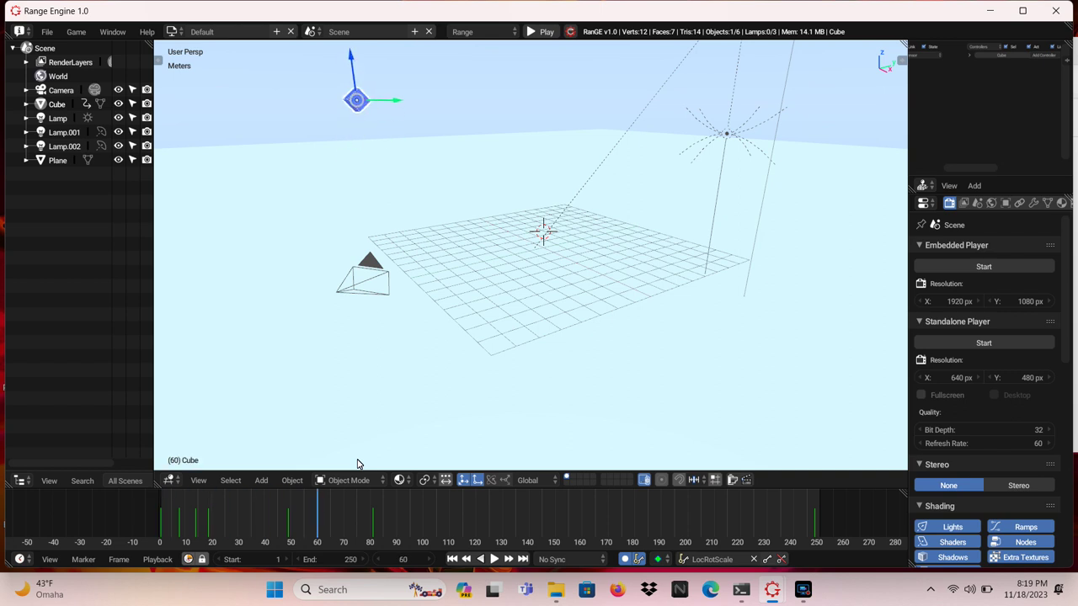
pyautogui.press('Right')
pyautogui.press('Right')
pyautogui.press('Right')
pyautogui.press('Right')
pyautogui.press('Right')
pyautogui.press('Right')
pyautogui.press('Right')
pyautogui.press('Right')
pyautogui.press('Right')
pyautogui.press('Right')
pyautogui.press('Right')
pyautogui.press('Right')
pyautogui.press('Right')
pyautogui.press('Right')
pyautogui.press('Right')
pyautogui.press('Right')
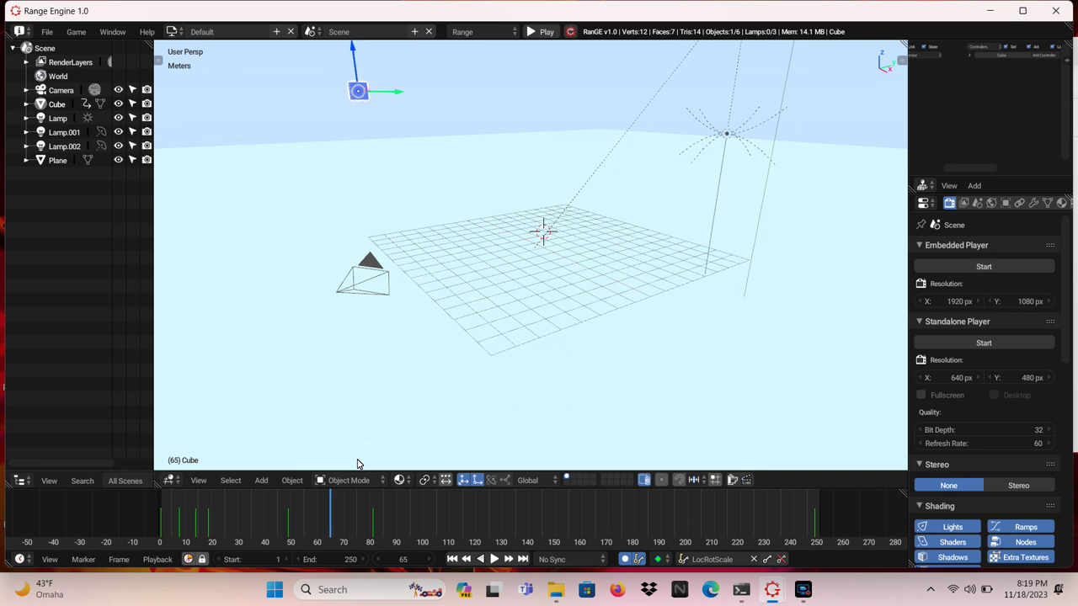
pyautogui.press('Right')
pyautogui.press('Right')
pyautogui.press('Right')
pyautogui.press('Right')
pyautogui.press('Right')
pyautogui.press('Right')
pyautogui.press('Right')
pyautogui.press('Right')
pyautogui.press('Right')
pyautogui.press('Right')
pyautogui.press('Right')
pyautogui.press('Right')
pyautogui.press('Right')
pyautogui.press('Right')
pyautogui.press('Right')
pyautogui.press('Right')
pyautogui.press('Right')
pyautogui.press('Right')
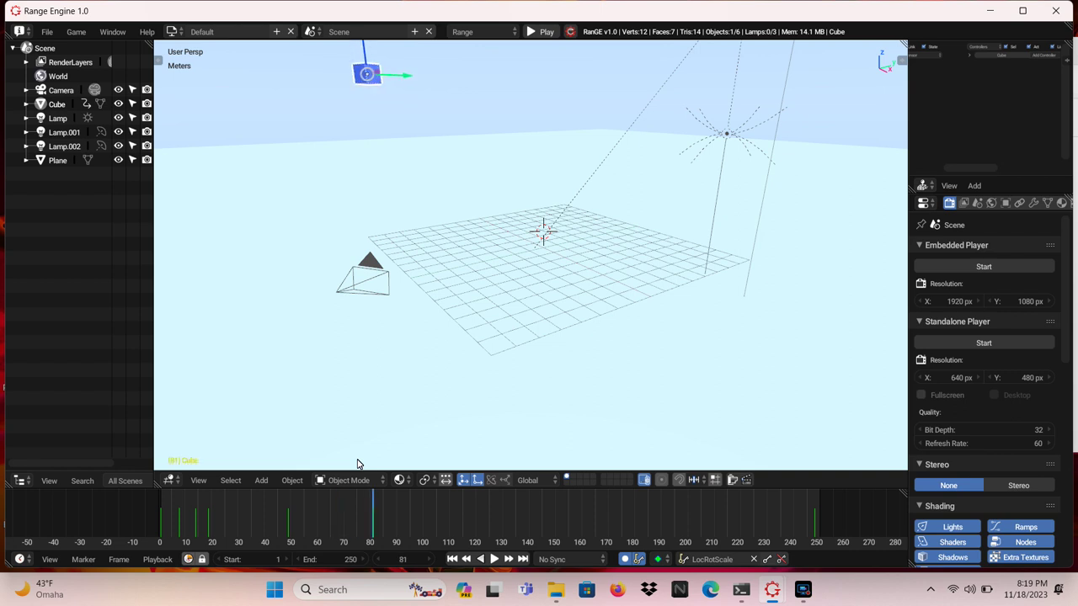
pyautogui.press('Right')
pyautogui.press('Right')
pyautogui.press('Right')
pyautogui.press('Right')
pyautogui.press('Right')
pyautogui.press('Right')
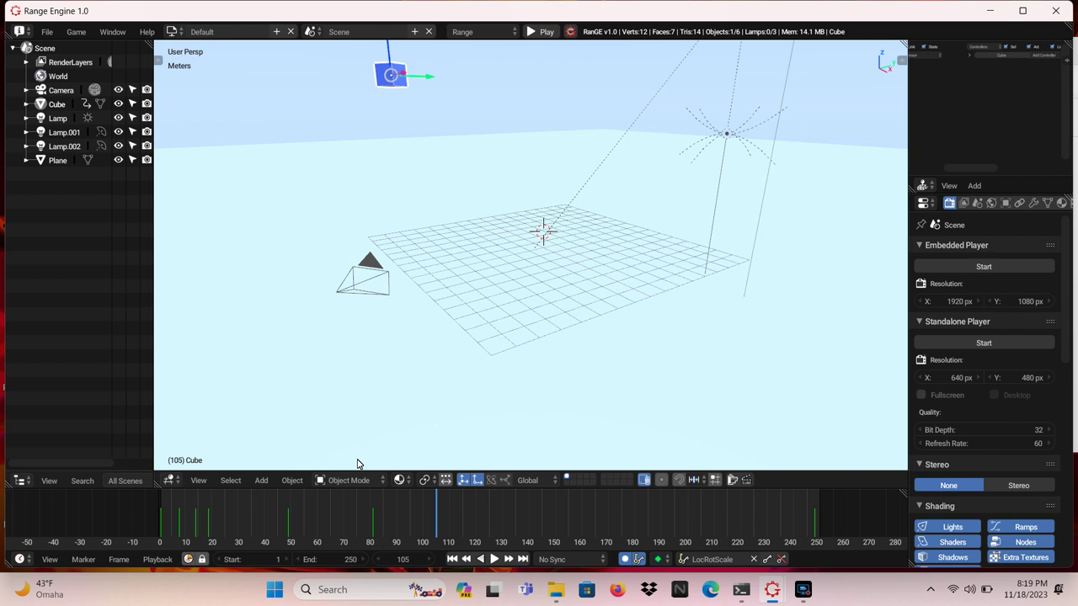
# Go to frame 107 and lower the cube along the global Z axis toward the ground plane, keyframing it automatically.
pyautogui.hotkey('ctrl', 'shift', 'space')
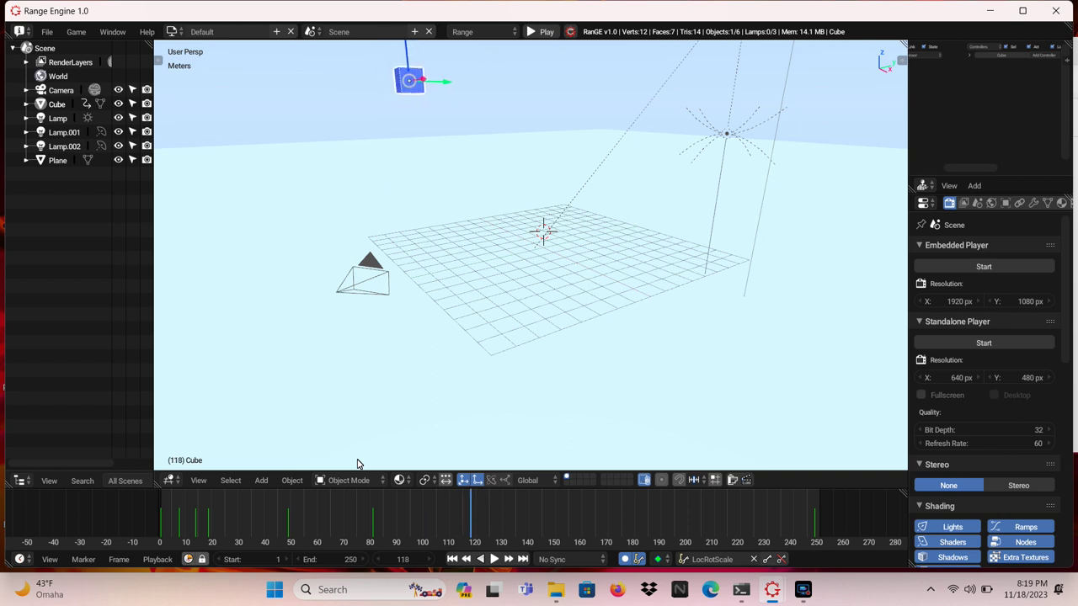
pyautogui.press('Right')
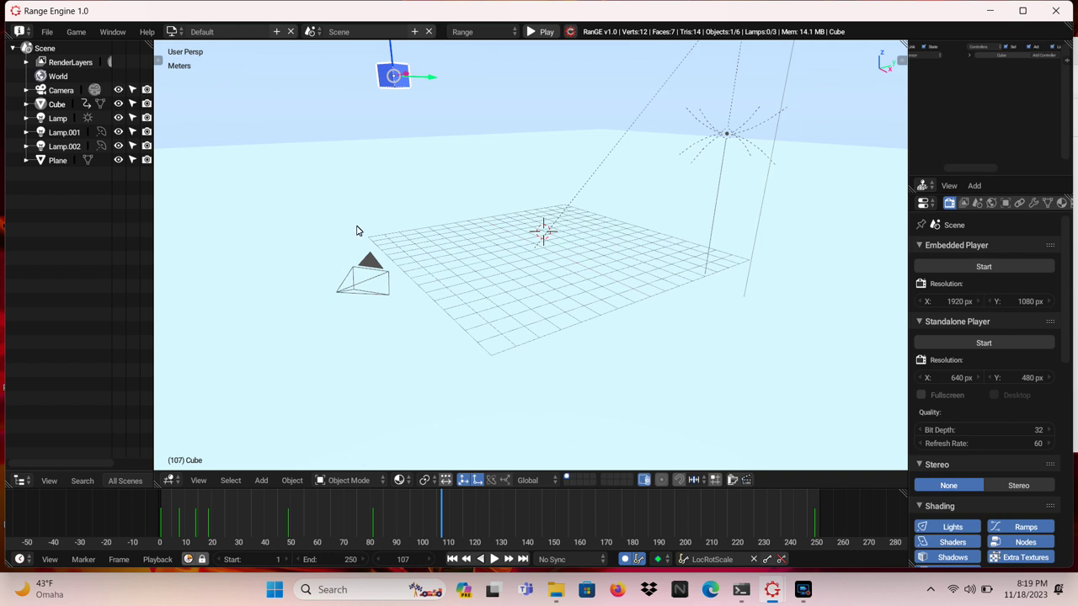
pyautogui.click(389, 49)
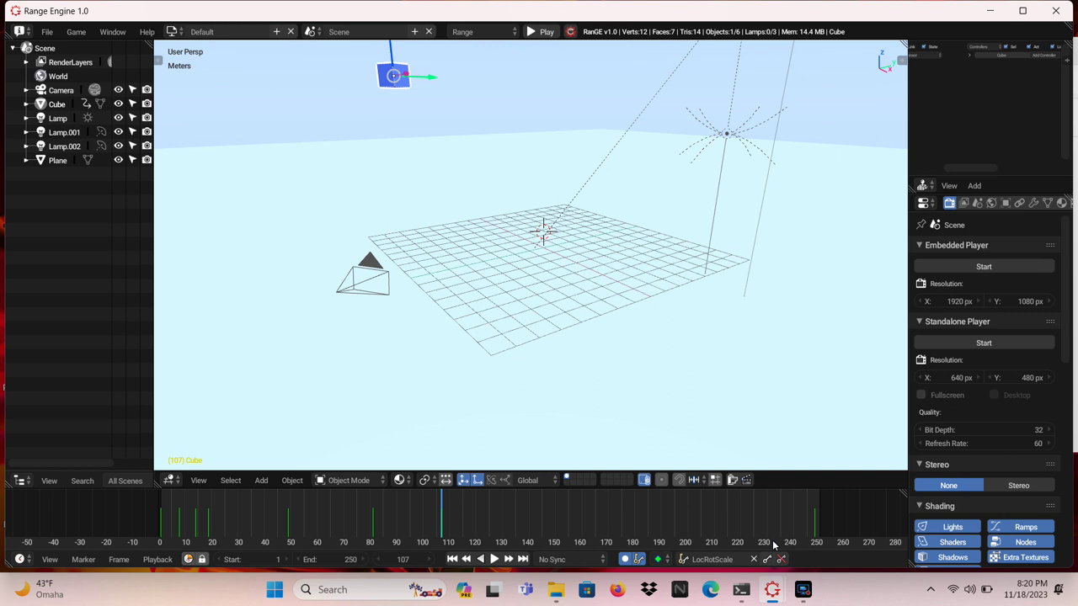
pyautogui.moveTo(802, 590)
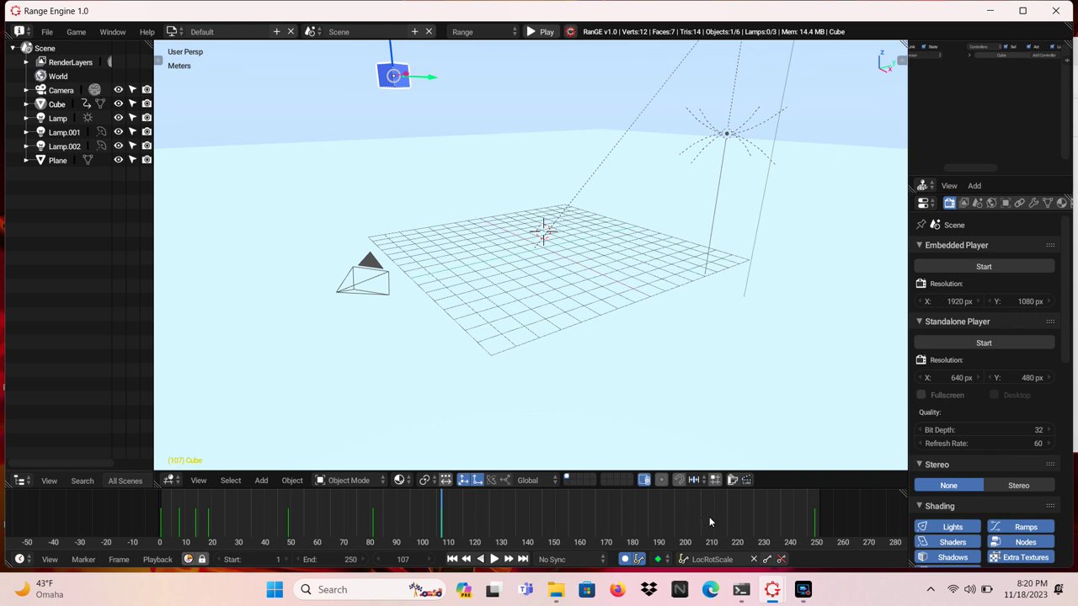
pyautogui.click(781, 560)
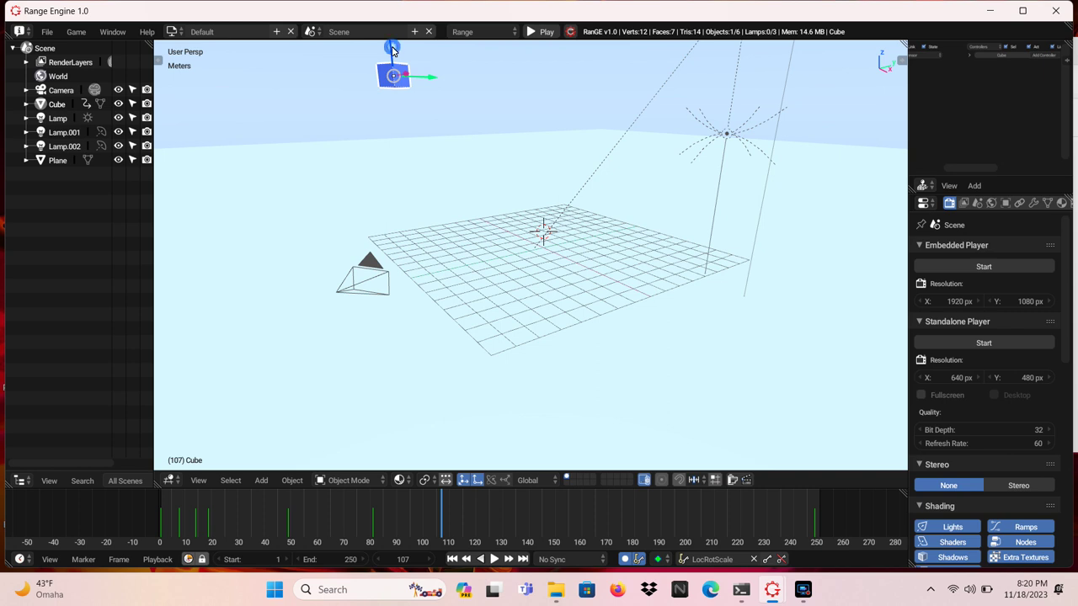
pyautogui.moveTo(391, 51); pyautogui.dragTo(402, 150)
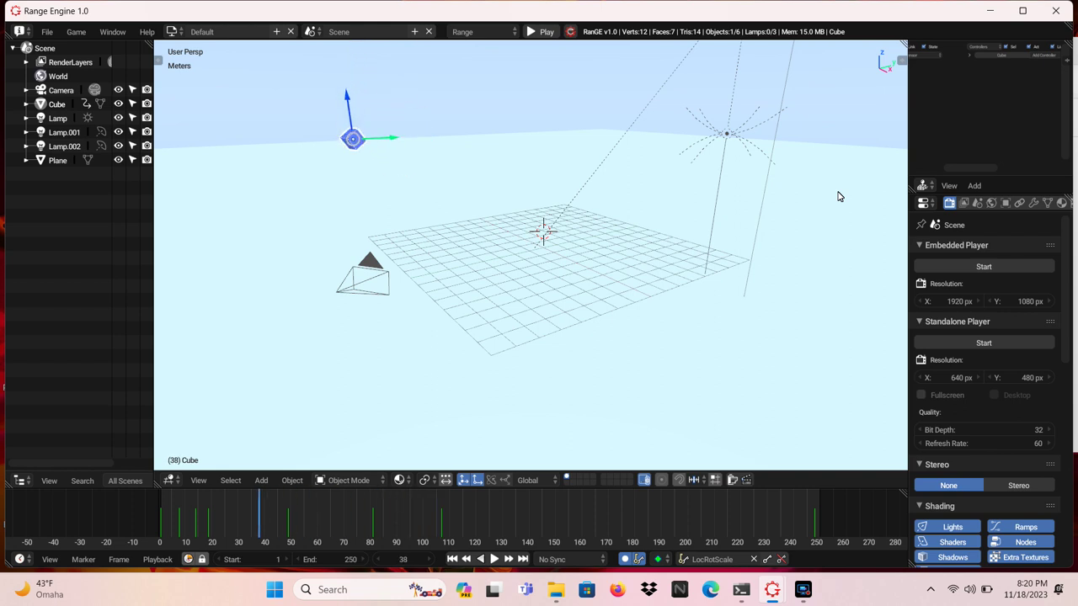
# Play the animation forward and in reverse, and step back to frame 90 to review the cube's descent.
pyautogui.hotkey('alt', 'a')
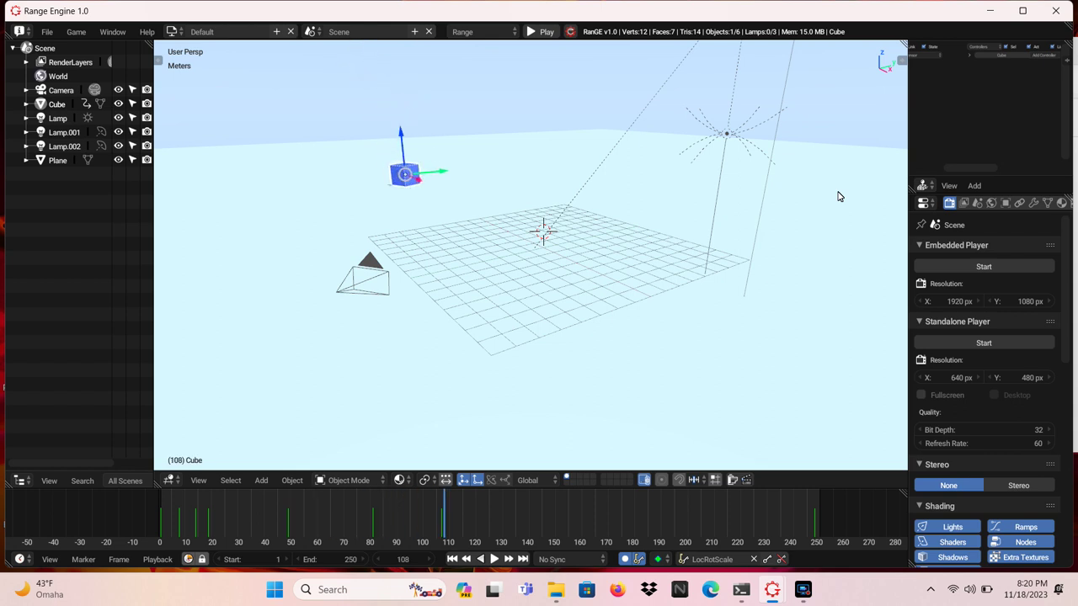
pyautogui.hotkey('shift', 'alt', 'a')
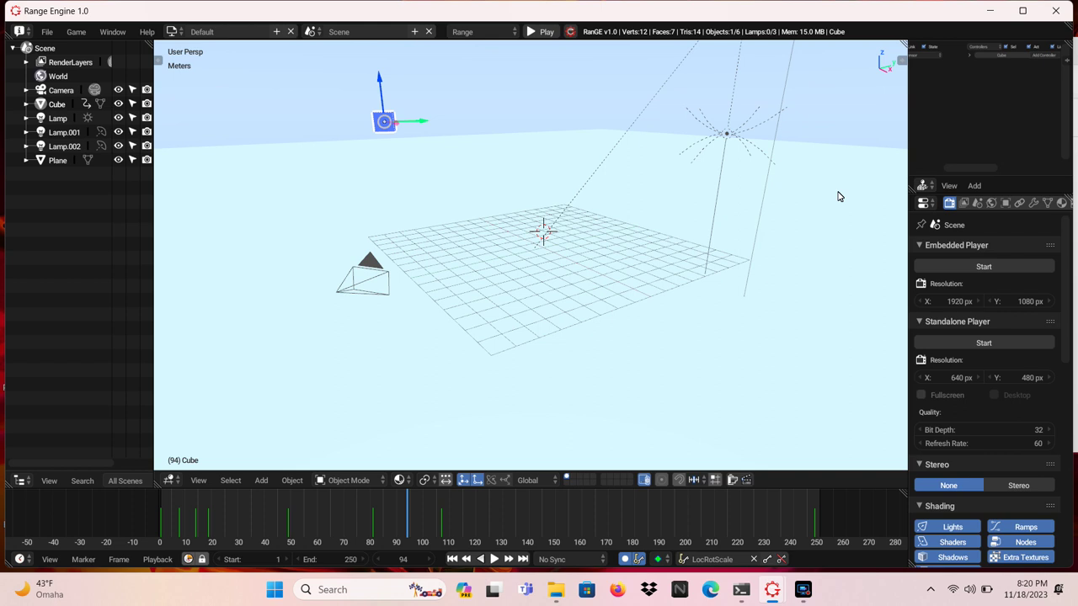
pyautogui.press('Left')
pyautogui.press('Left')
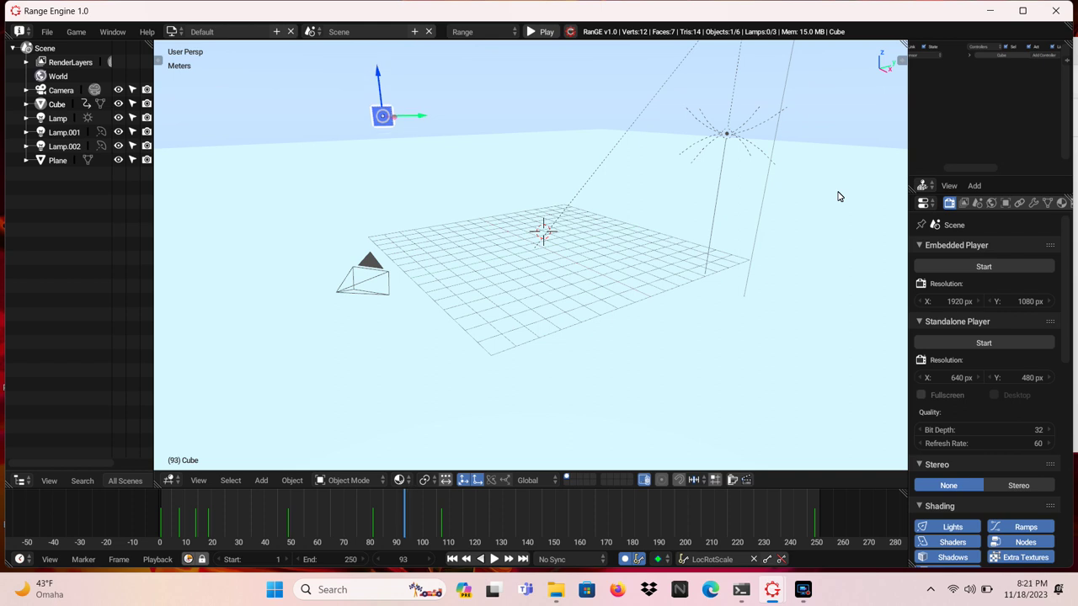
pyautogui.press('Left')
pyautogui.press('Left')
pyautogui.press('Left')
pyautogui.press('Left')
pyautogui.press('Left')
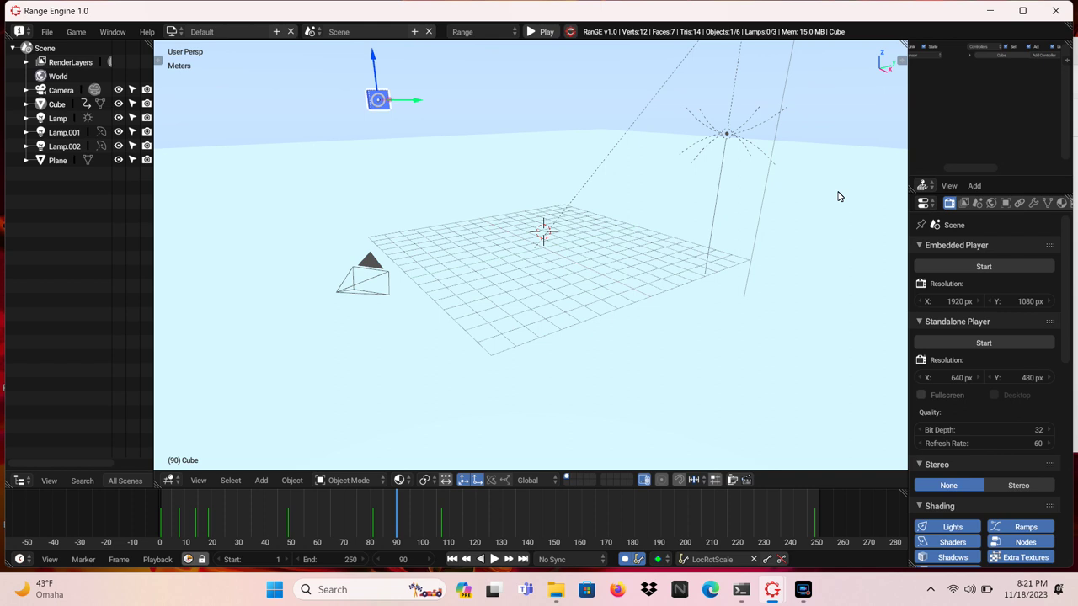
# Go to frame 79 and scale the cube uniformly to more than twice its size, keyframing it automatically.
pyautogui.press('Left')
pyautogui.press('Left')
pyautogui.press('Left')
pyautogui.press('Left')
pyautogui.press('Left')
pyautogui.press('Left')
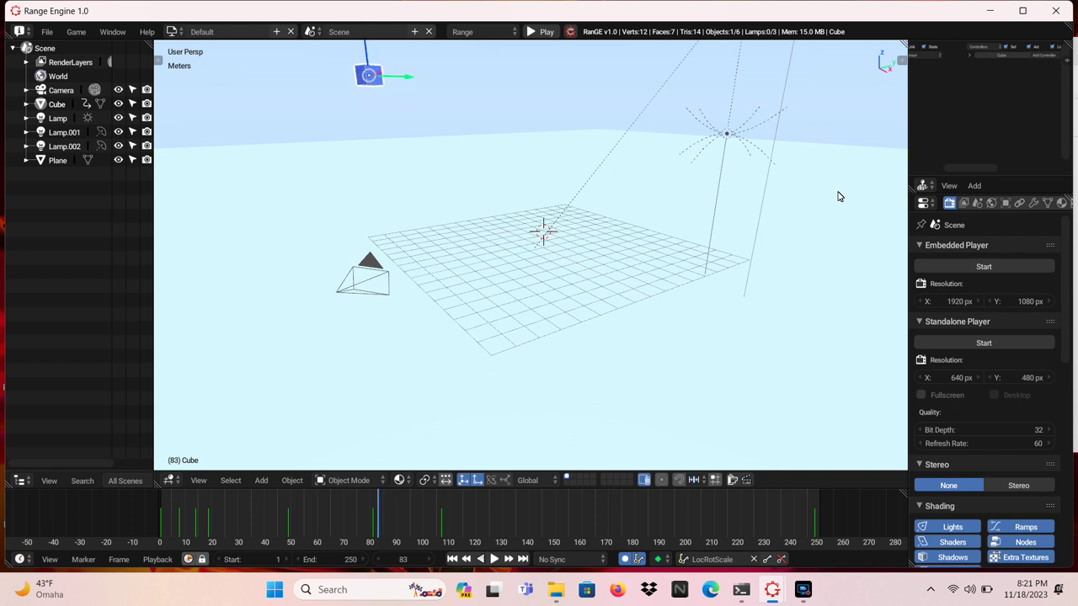
pyautogui.press('Left')
pyautogui.press('Left')
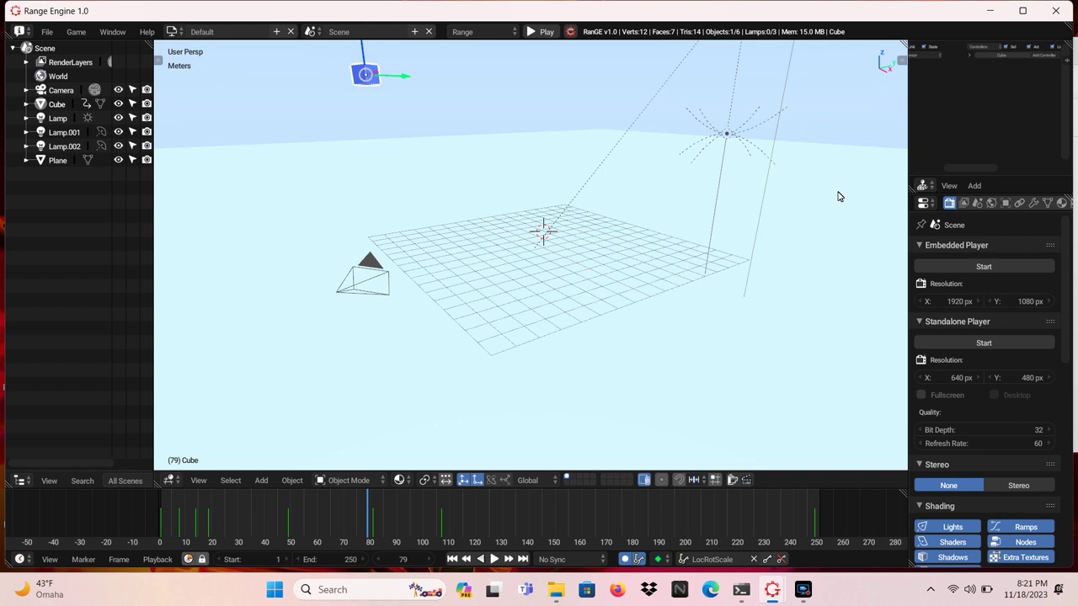
pyautogui.press('s')
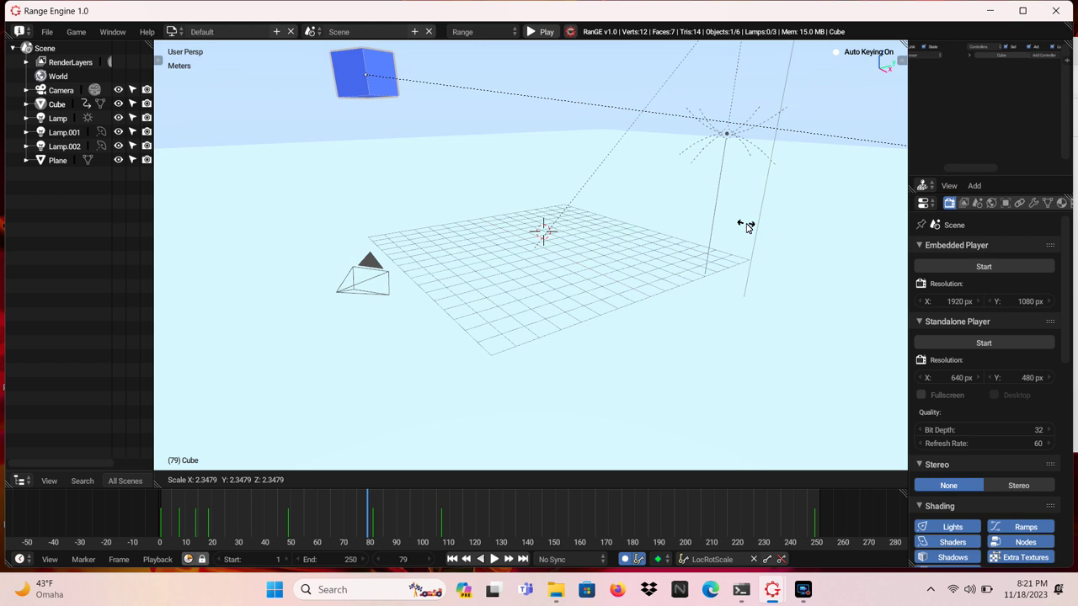
pyautogui.click(821, 233)
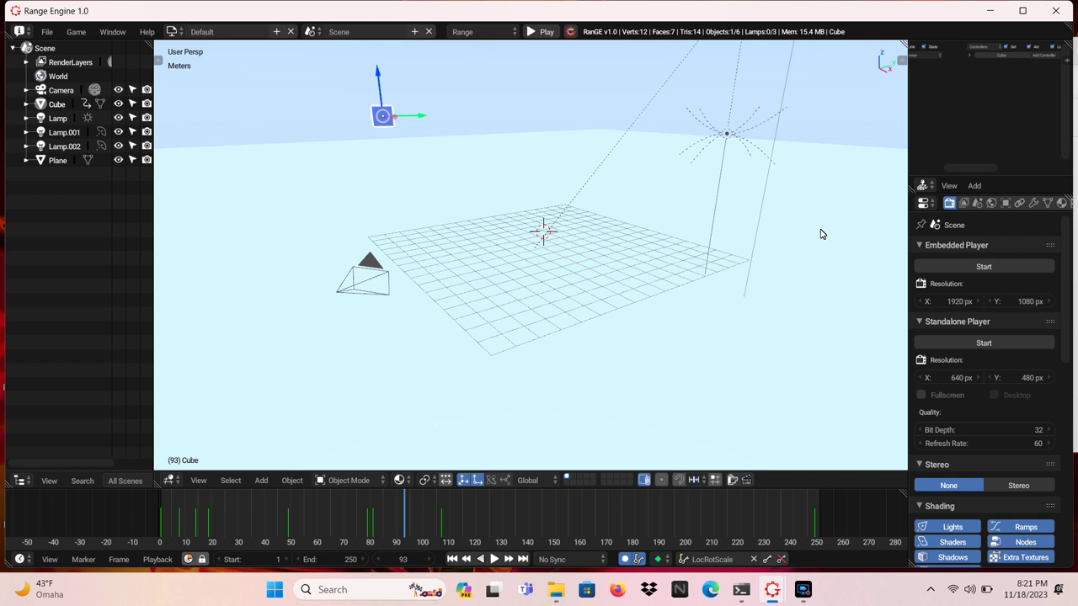
# Replay the animation, stop at frame 96 and scale the cube uniformly to about two and a half times its size with an automatic keyframe.
pyautogui.hotkey('shift', 'ctrl', 'space')
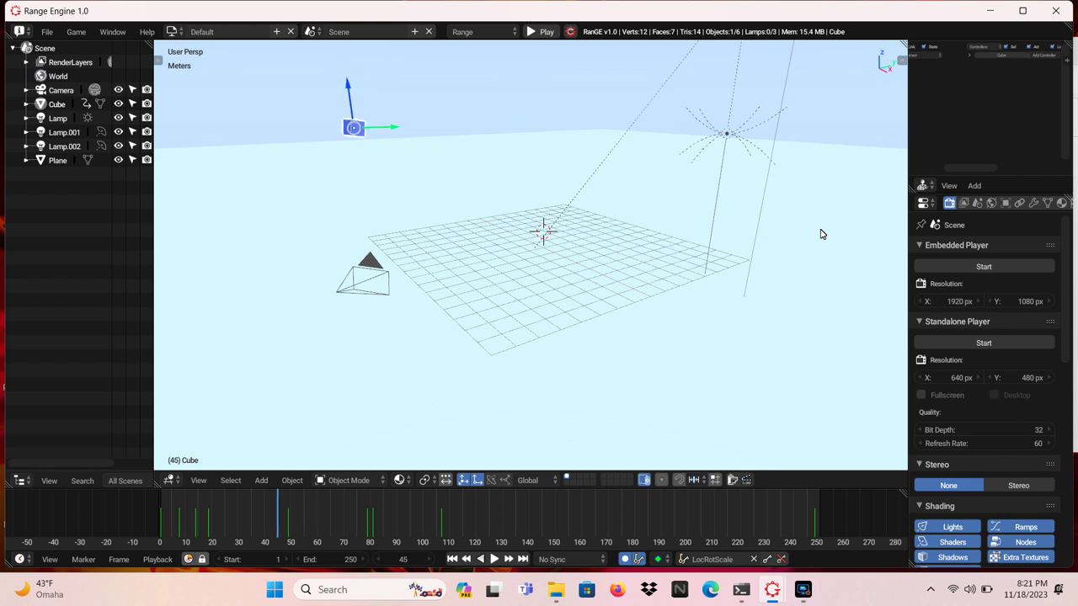
pyautogui.press('space')
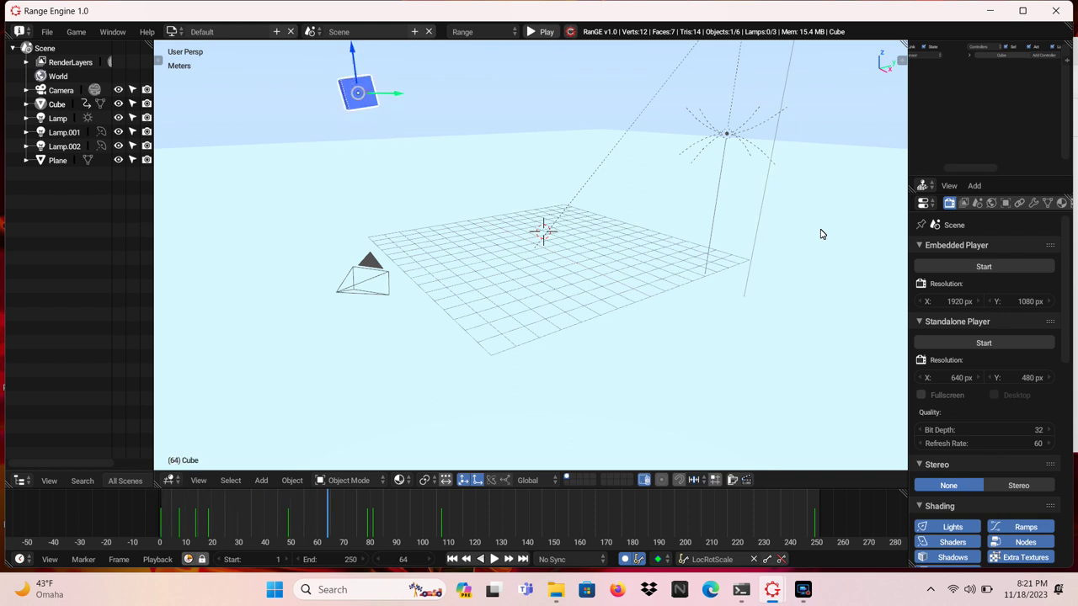
pyautogui.press('Left')
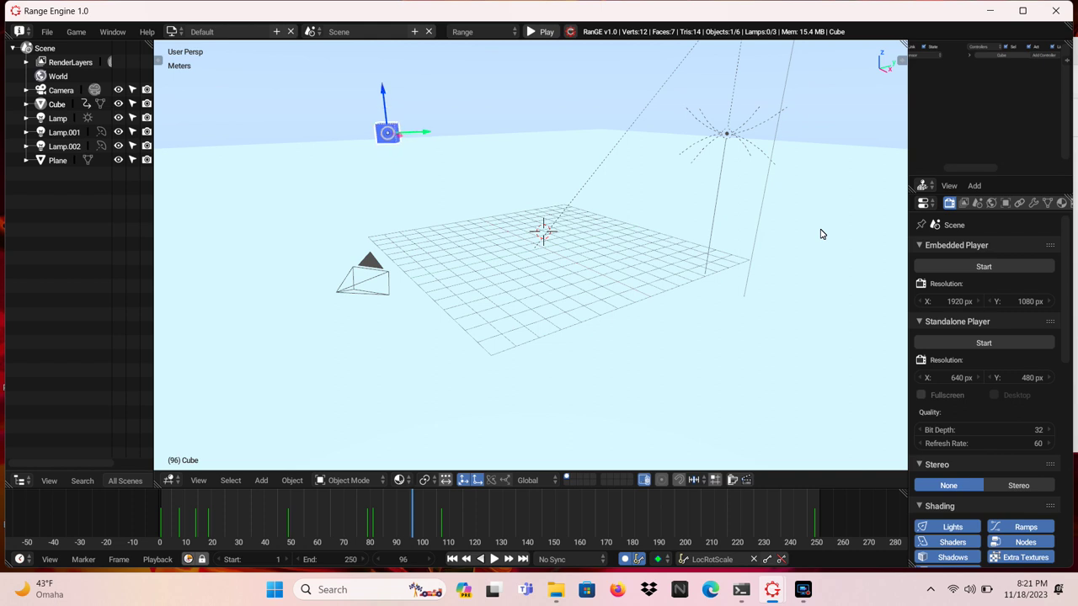
pyautogui.press('s')
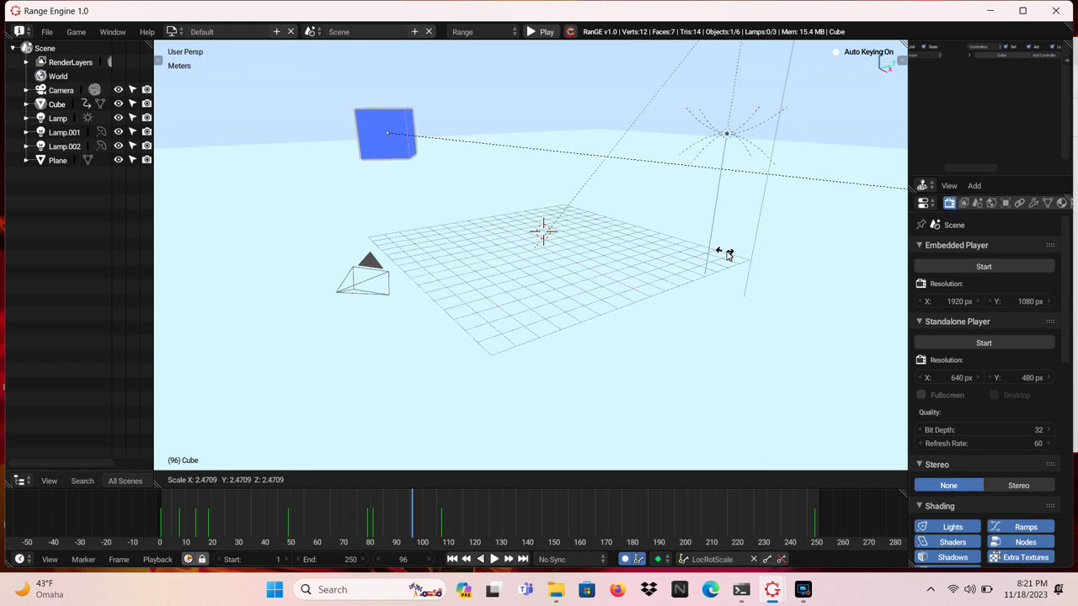
pyautogui.click(815, 234)
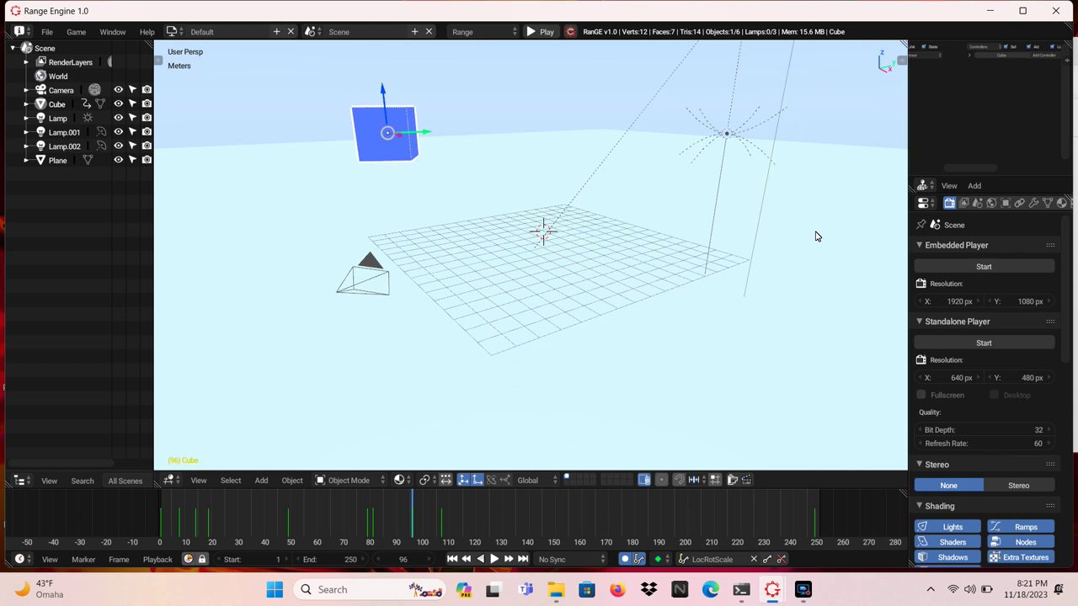
# Enlarge the cube uniformly at frame 112 and raise it along the global Z axis at frame 132, keyframing both automatically.
pyautogui.press('space')
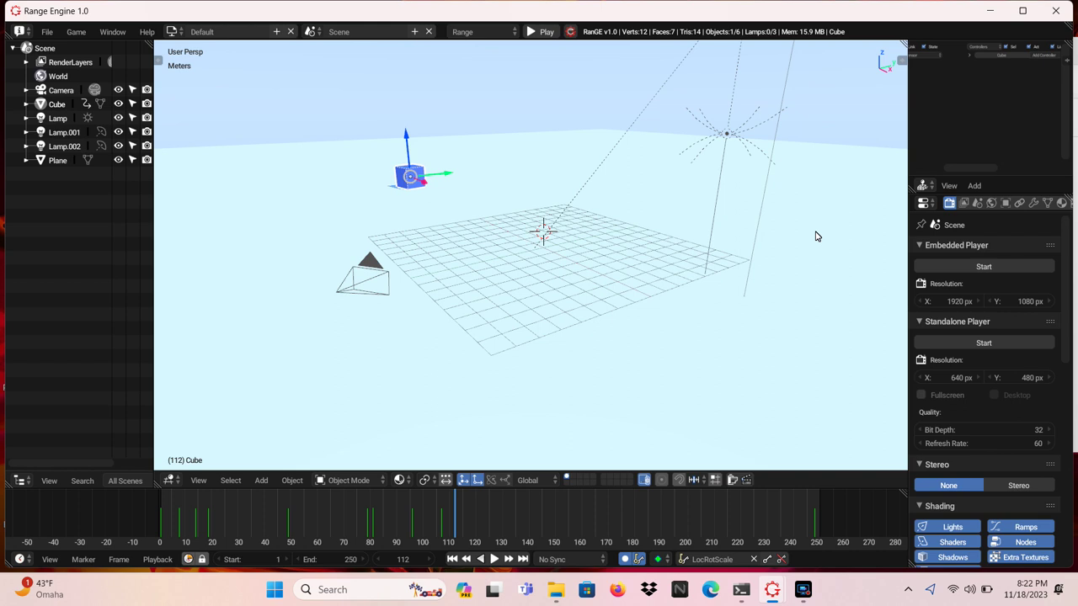
pyautogui.press('s')
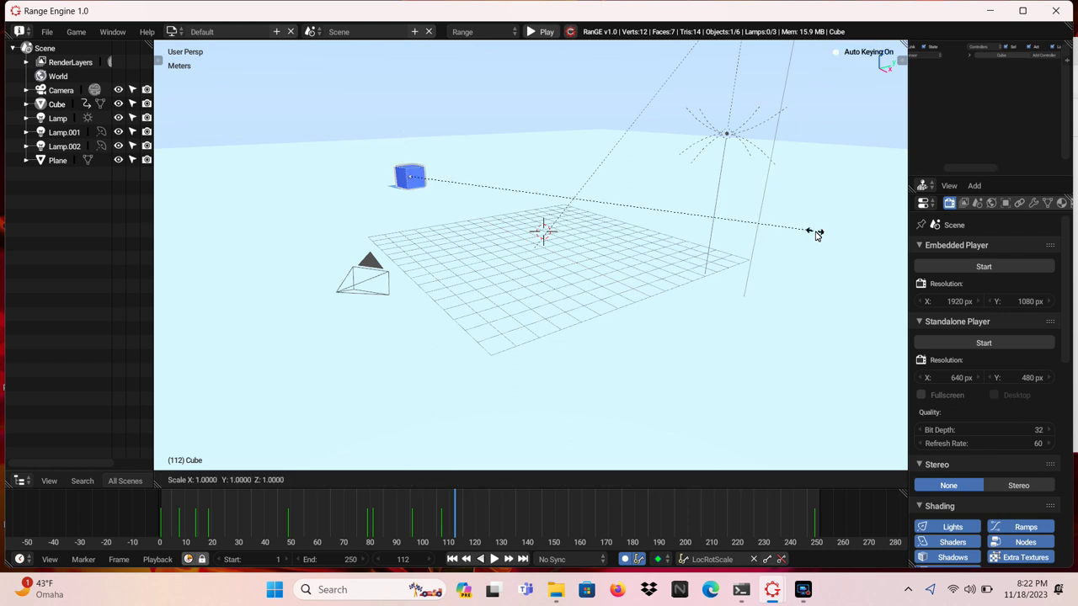
pyautogui.click(368, 190)
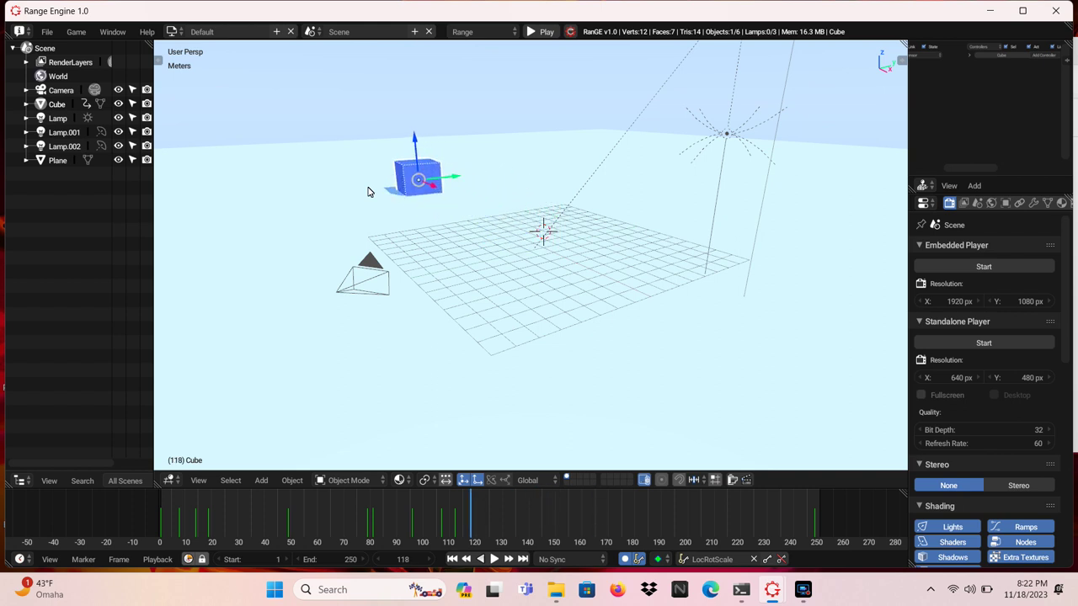
pyautogui.press('space')
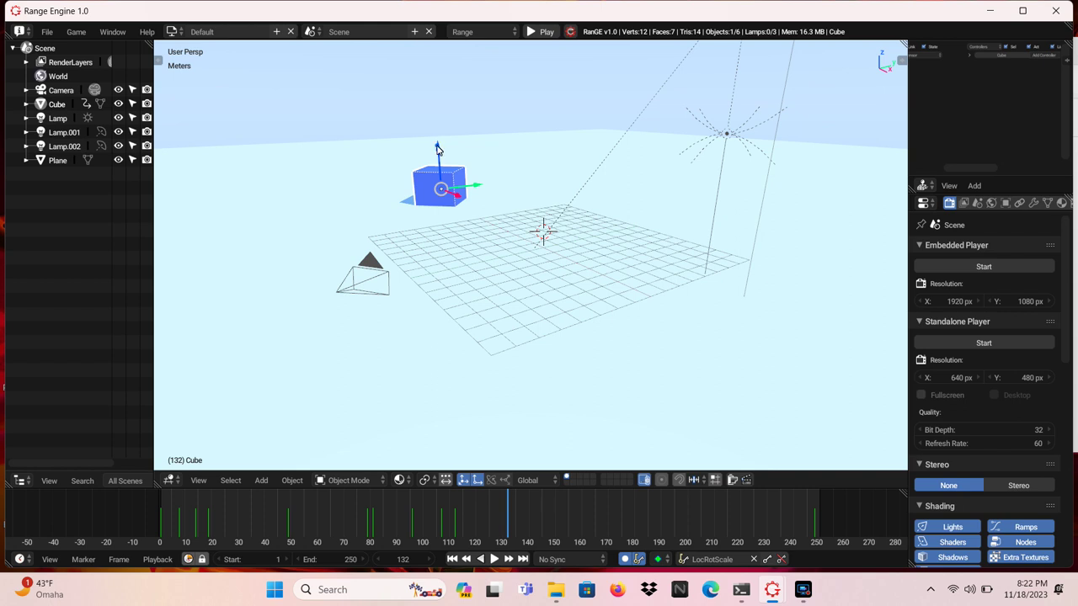
pyautogui.moveTo(437, 148); pyautogui.dragTo(397, 52)
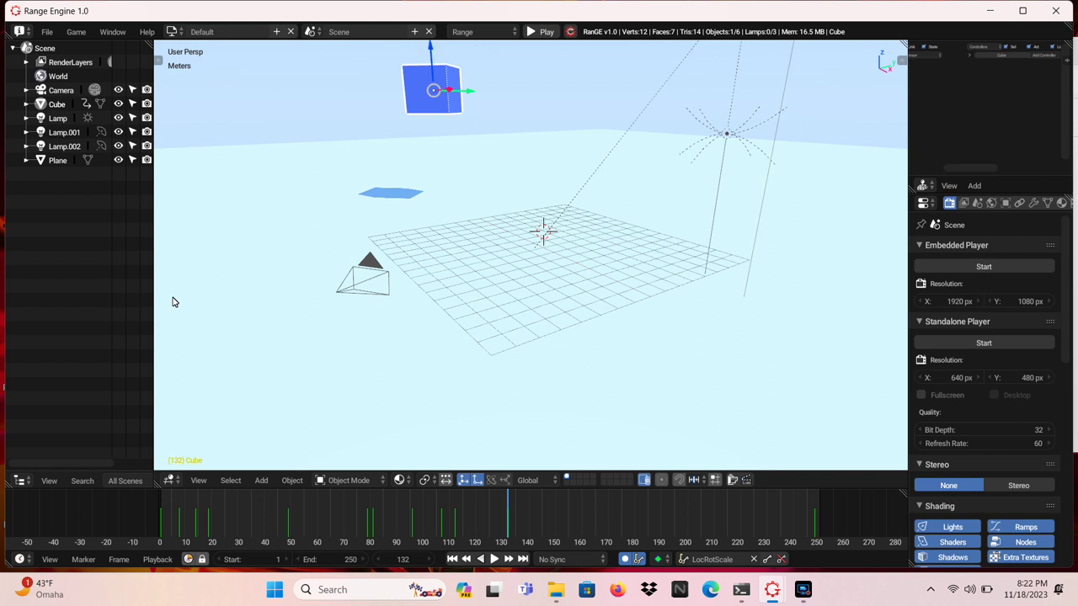
# Play the animation to its end and back in reverse to frame 0 to review the cube's full motion and scaling.
pyautogui.press('space')
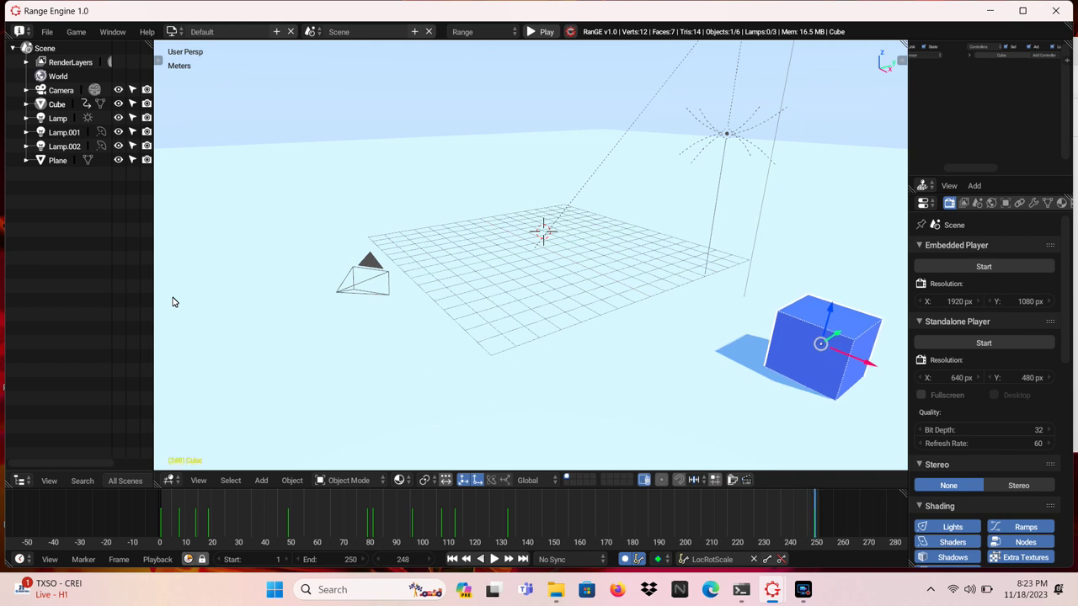
pyautogui.hotkey('shift', 'ctrl', 'space')
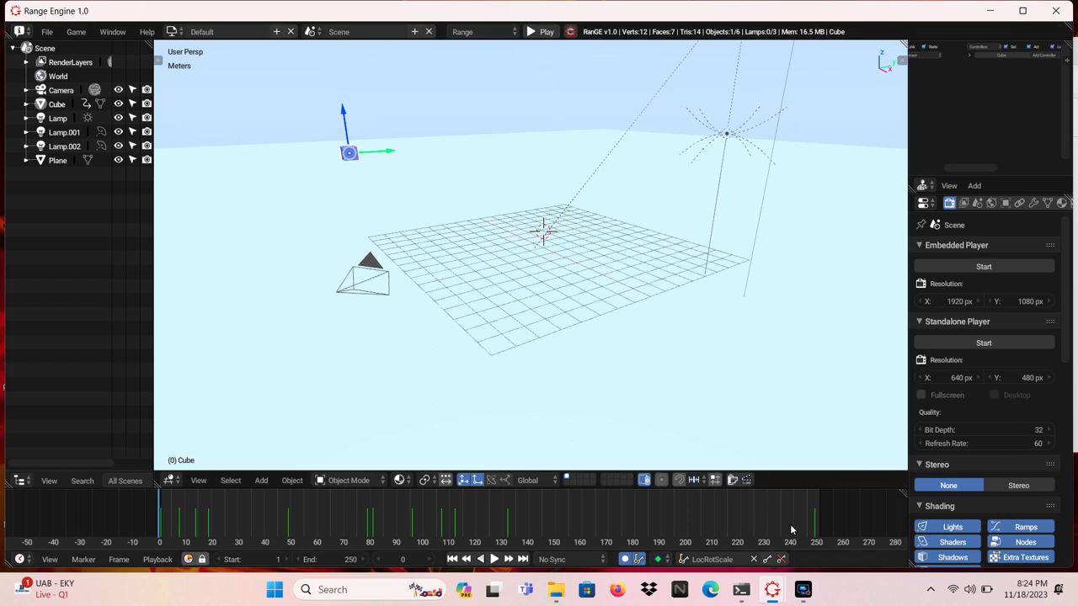
pyautogui.click(808, 593)
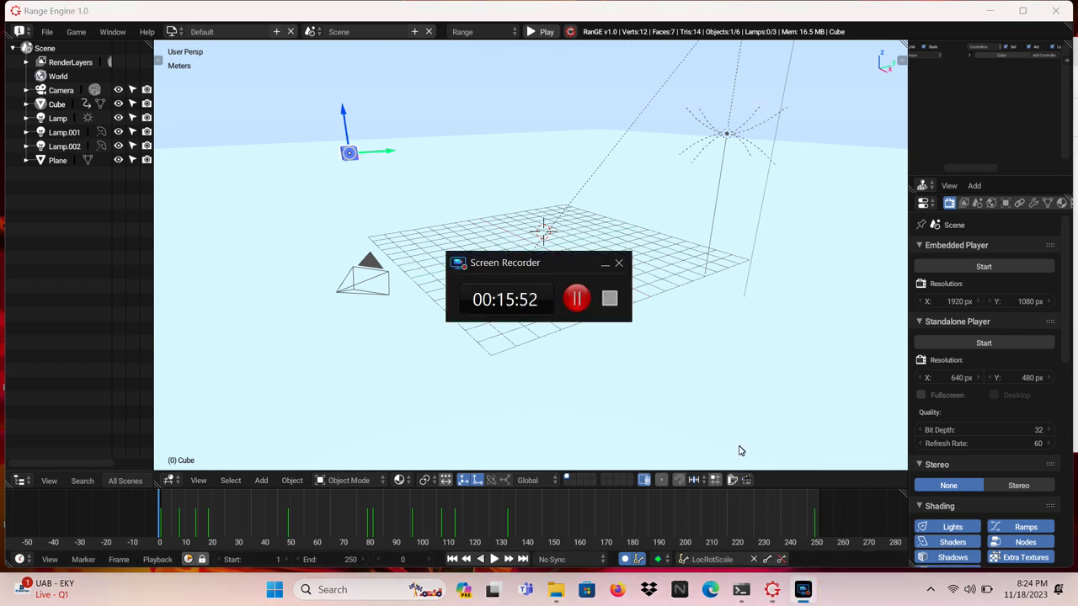